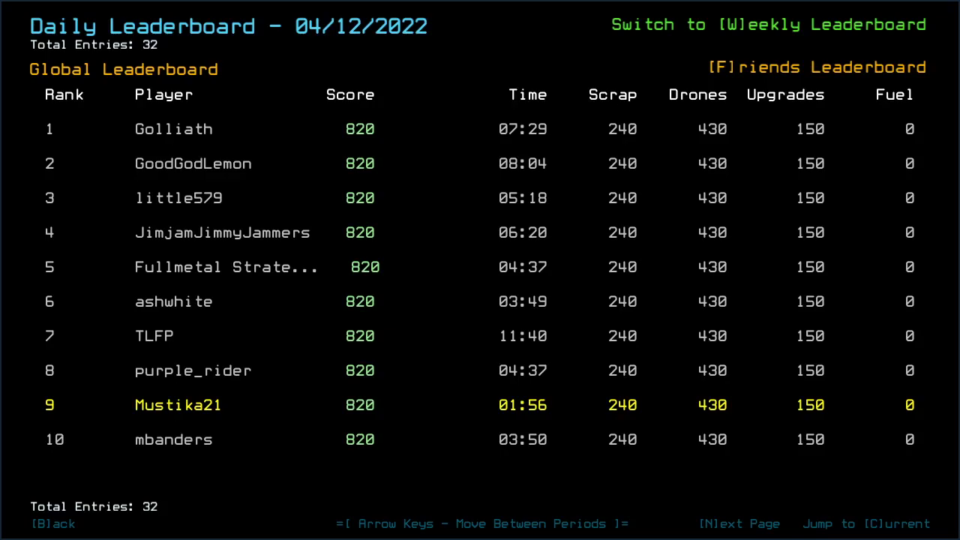
# Step: Page the daily leaderboard through to ranks 31–32, then switch to the Friends Leaderboard
pyautogui.press('n')
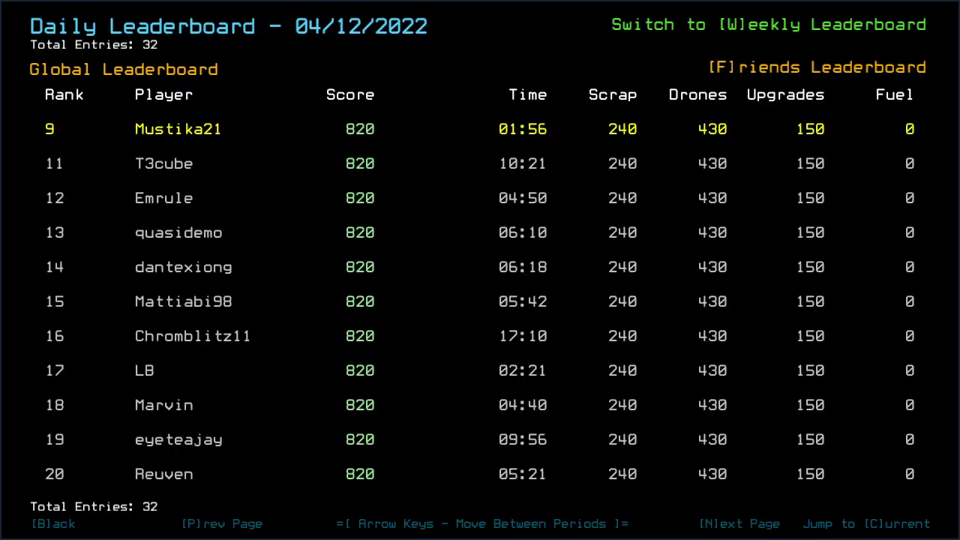
pyautogui.press('n')
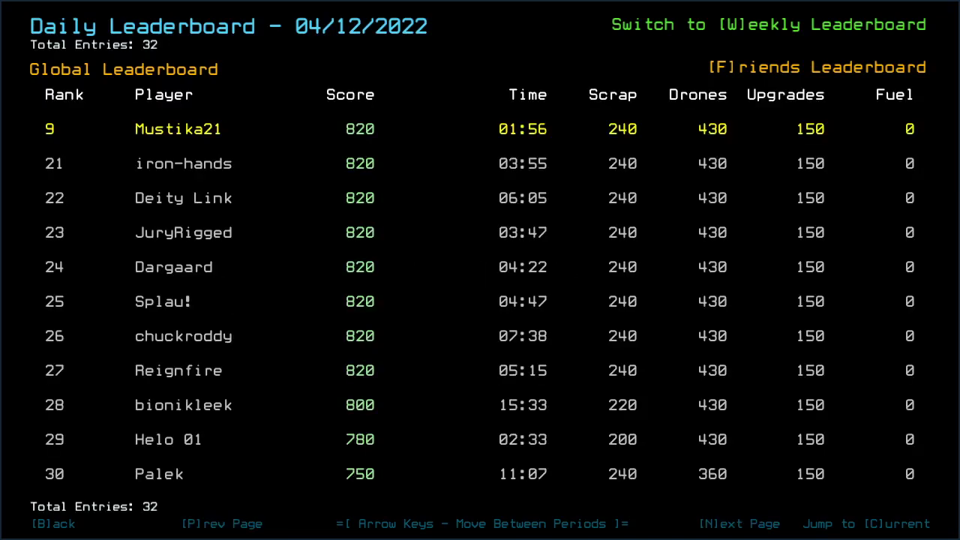
pyautogui.press('n')
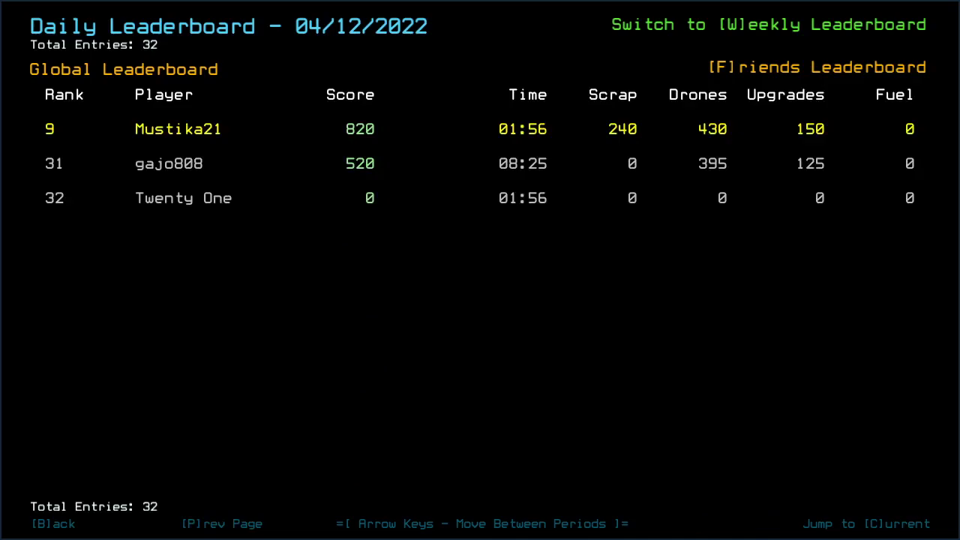
pyautogui.press('f')
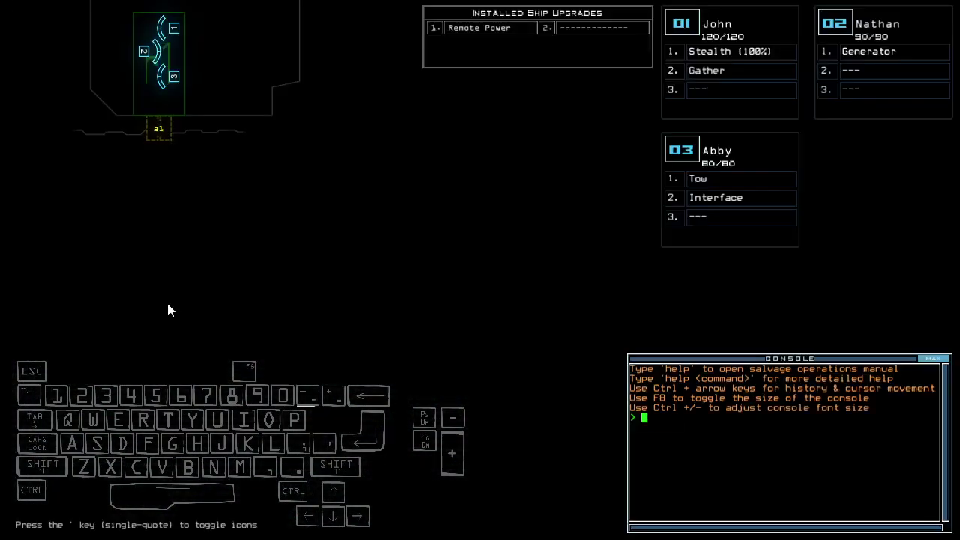
# Step: Move the gather and stealth upgrades to Abby and tow to Nathan with 'ready 3'
pyautogui.press('Left')
pyautogui.press('Up')
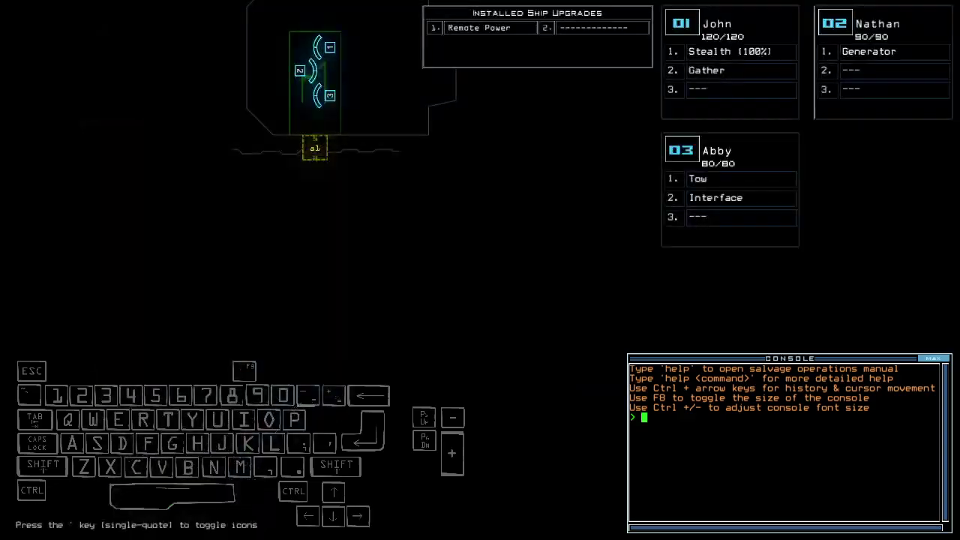
pyautogui.write('ready 3')
pyautogui.press('Return')
pyautogui.write('set')
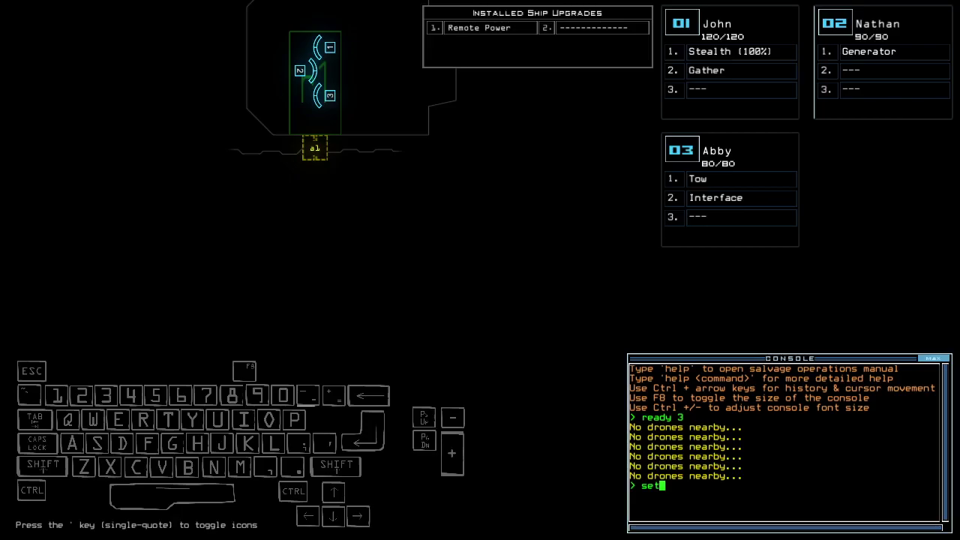
pyautogui.press('BackSpace')
pyautogui.press('BackSpace')
pyautogui.press('BackSpace')
pyautogui.write('1r')
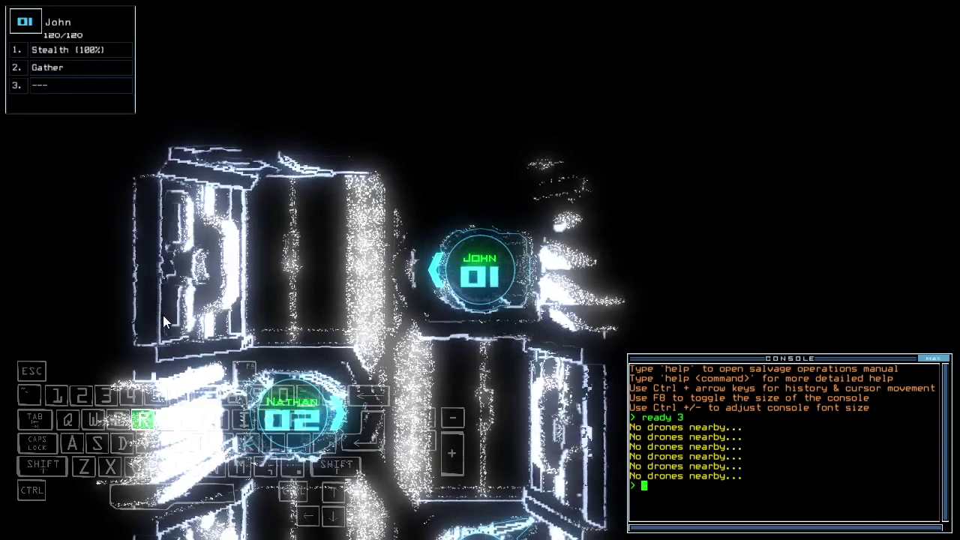
pyautogui.write('eady 3')
pyautogui.press('Return')
pyautogui.write('sta')
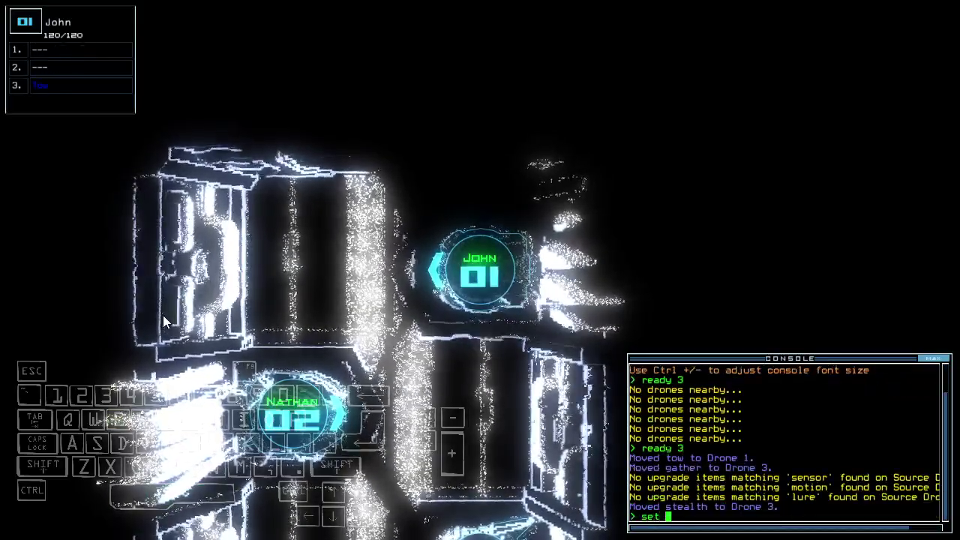
pyautogui.write('tus')
# Step: Check the Medical B derelict status report and look through John's drone camera
pyautogui.press('Return')
pyautogui.press('Tab')
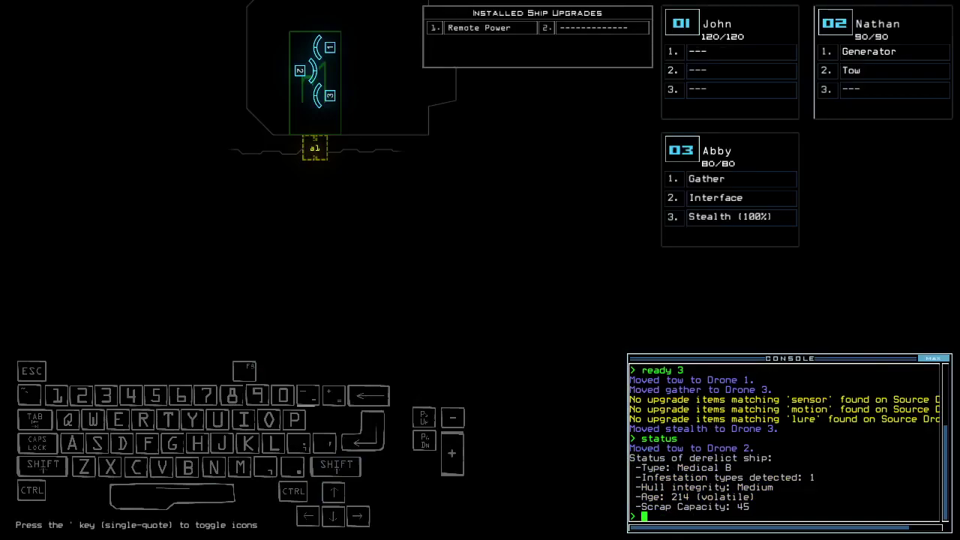
pyautogui.press('1')
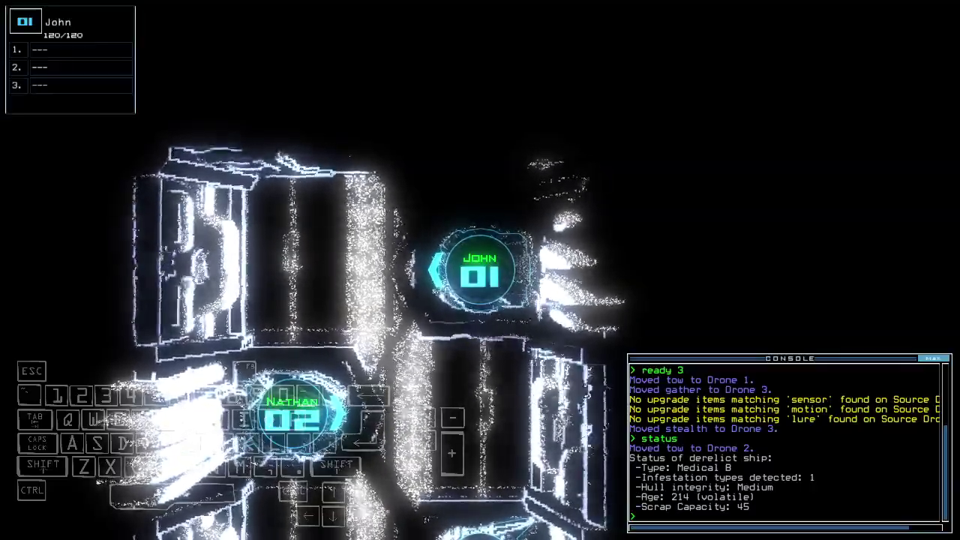
pyautogui.press('1')
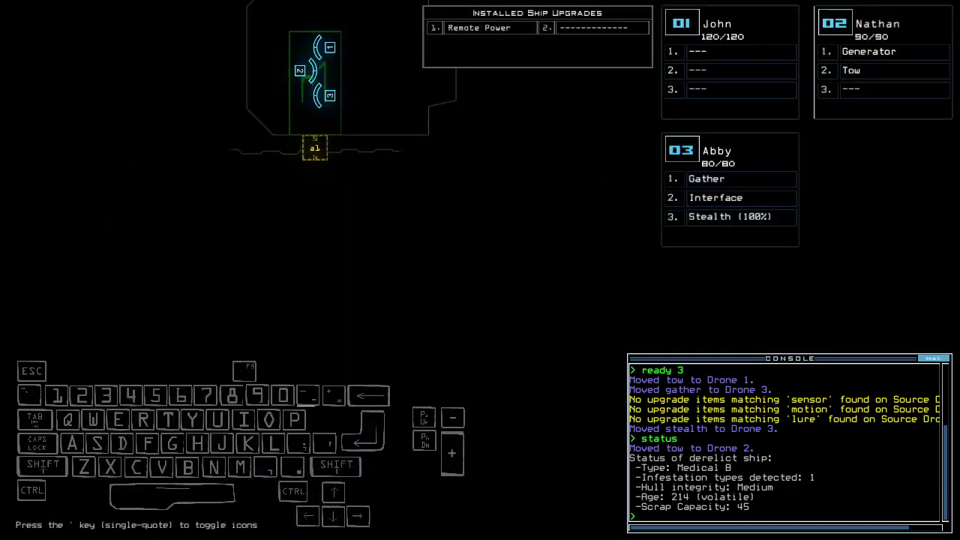
# Step: Open the Alias Editor and close it without saving
pyautogui.press('BackSpace')
pyautogui.write('alias')
pyautogui.press('Return')
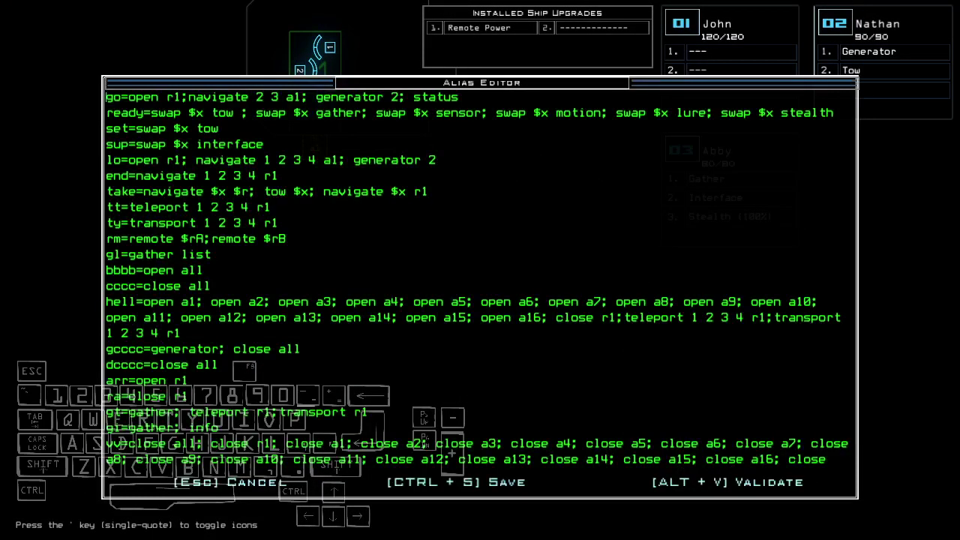
pyautogui.press('Escape')
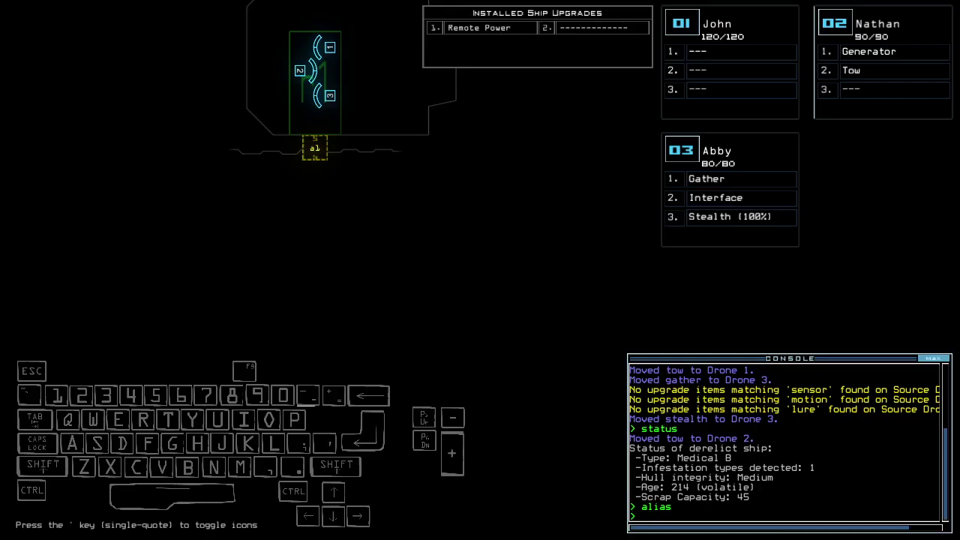
# Step: Check Nathan's and John's drone cameras, then start the mission
pyautogui.press('Left')
pyautogui.press('Up')
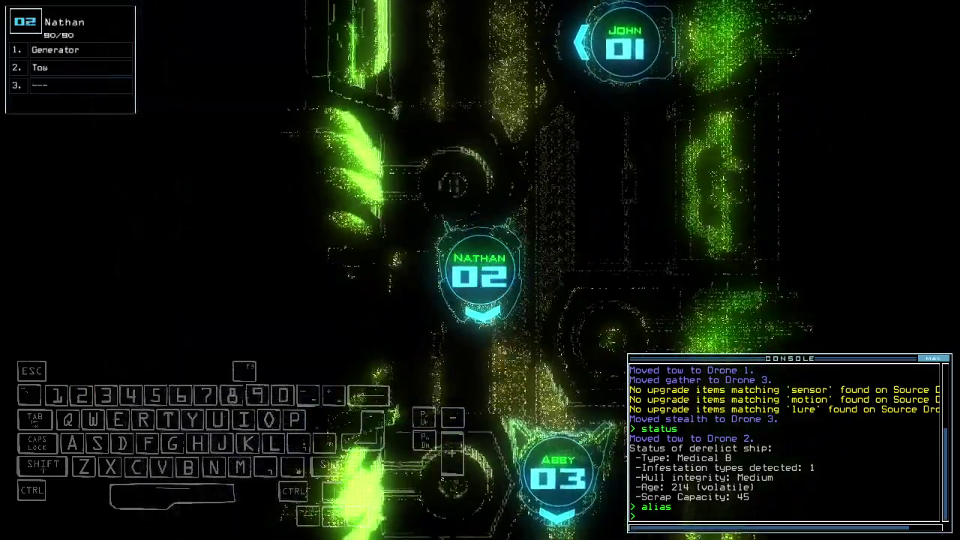
pyautogui.press('Left')
pyautogui.press('space')
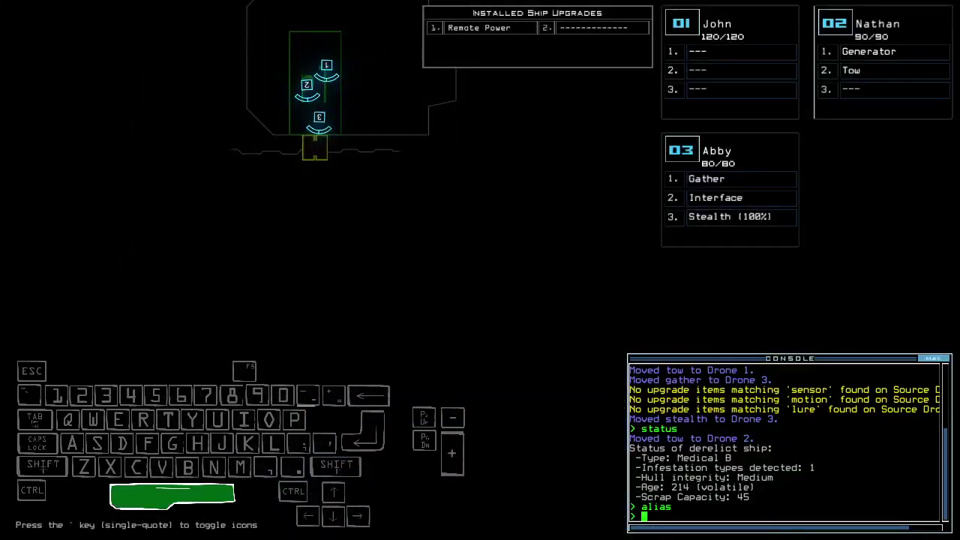
pyautogui.write('go')
pyautogui.press('Return')
# Step: Drive Abby along the corridor and run 'g', activating the generator
pyautogui.press('Up')
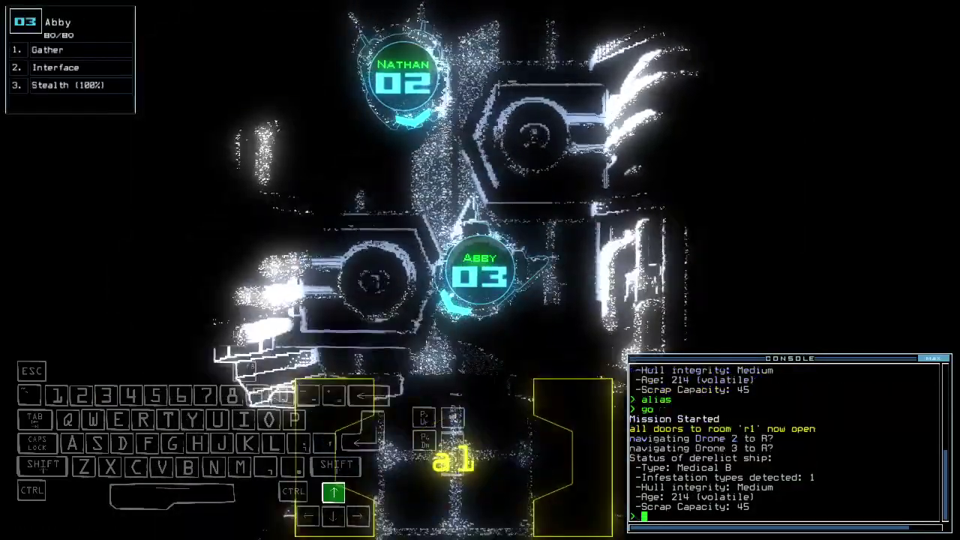
pyautogui.press('Up')
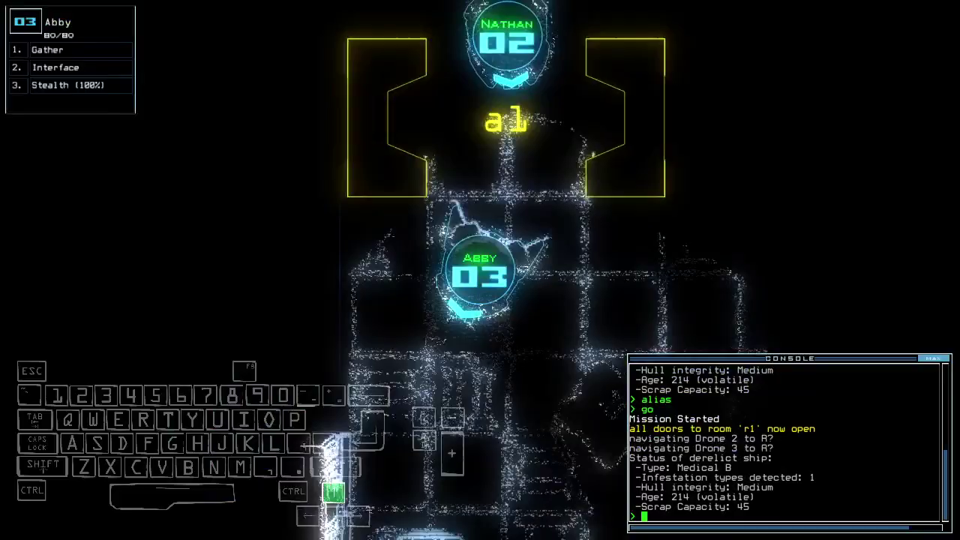
pyautogui.press('Right')
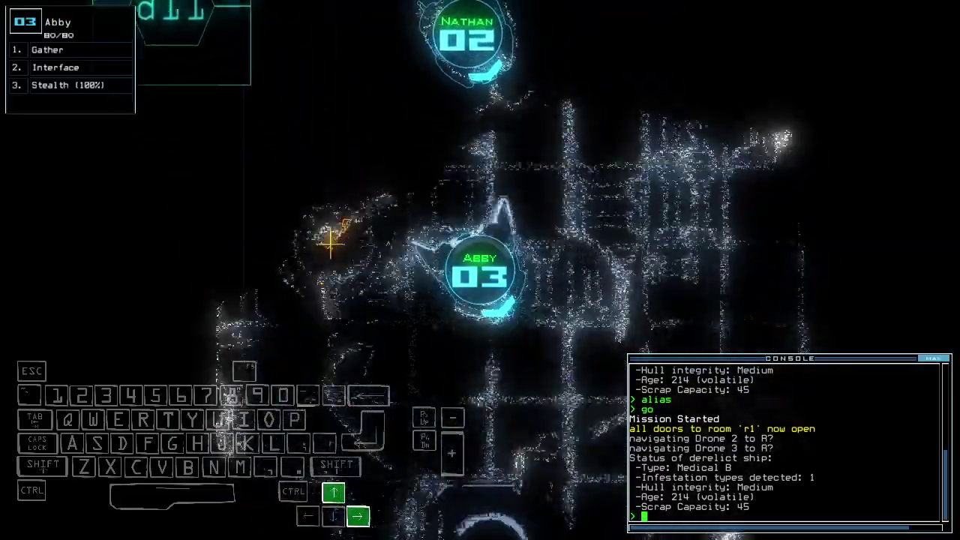
pyautogui.write('g')
pyautogui.press('Return')
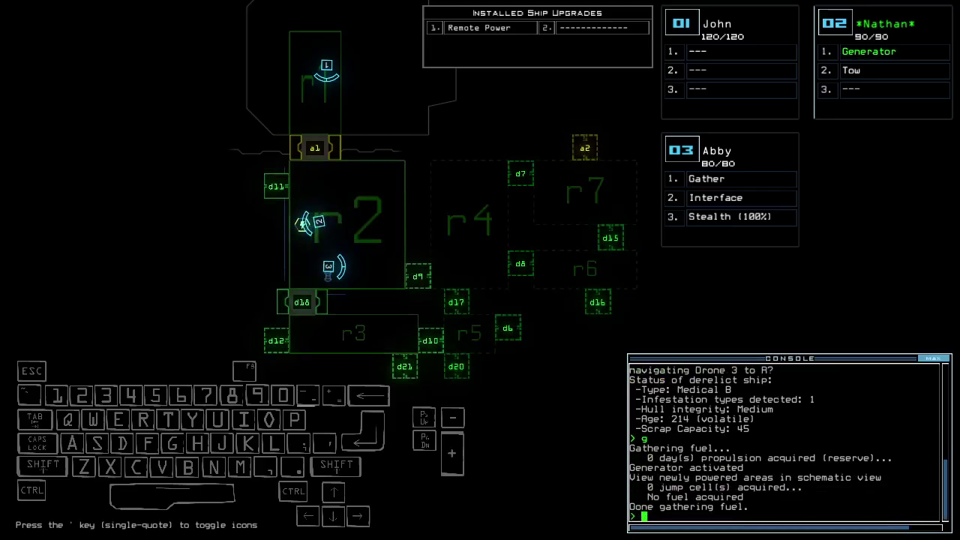
# Step: Bring Abby to door d11 and activate her stealth field with 'st;d11'
pyautogui.press('space')
pyautogui.press('Up')
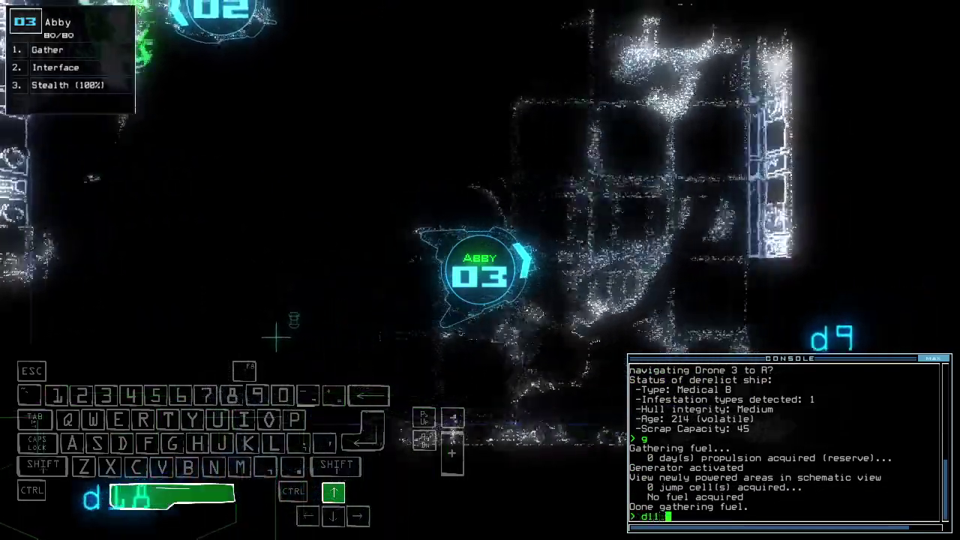
pyautogui.write('d11 d11')
pyautogui.press('Return')
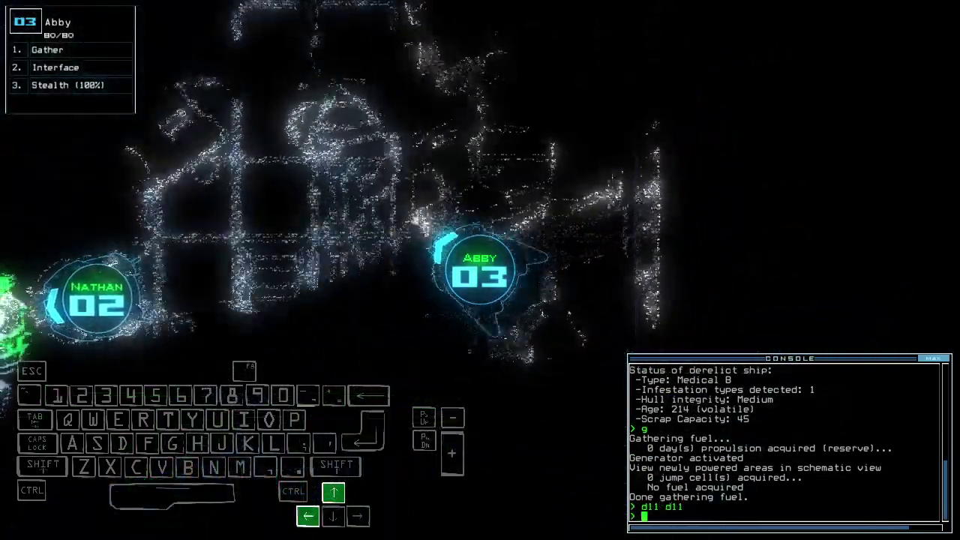
pyautogui.press('space')
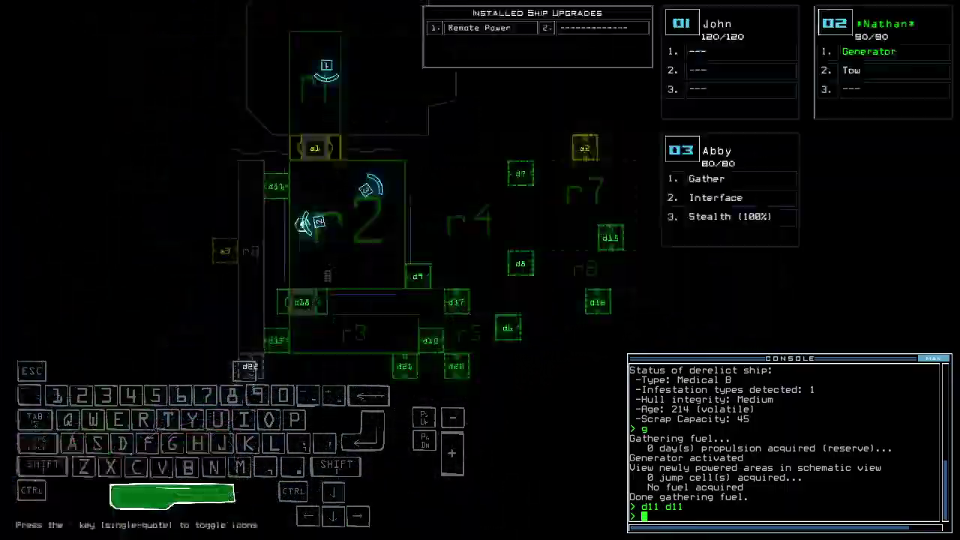
pyautogui.press('space')
pyautogui.write('st;')
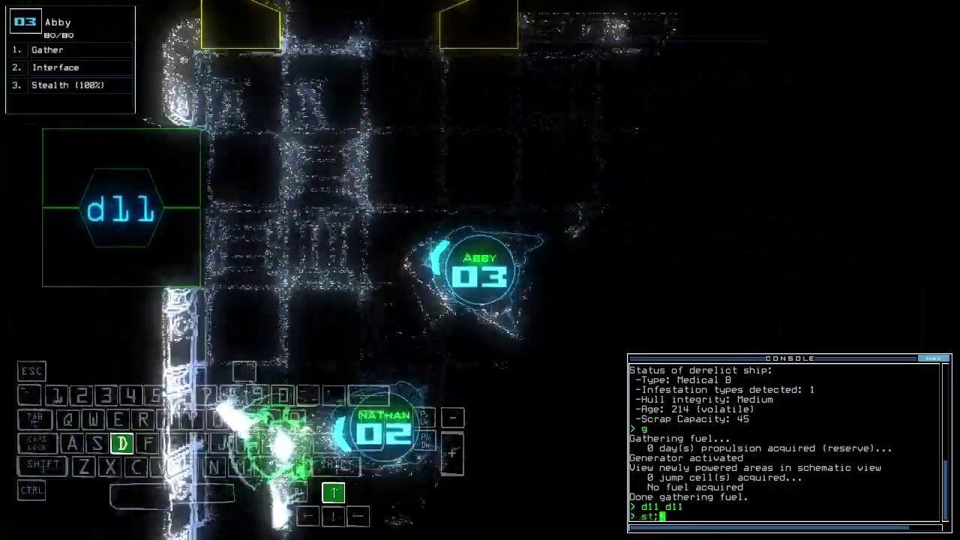
pyautogui.write('dl1')
pyautogui.press('Return')
# Step: Steer Abby through door d11, toggling it open as she passes
pyautogui.press('Left')
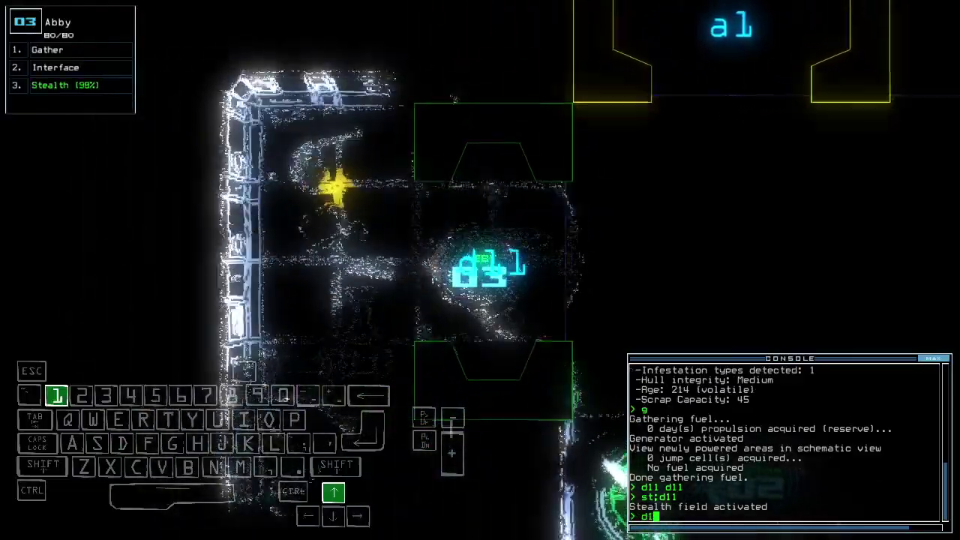
pyautogui.write('d11')
pyautogui.press('Return')
pyautogui.press('Down')
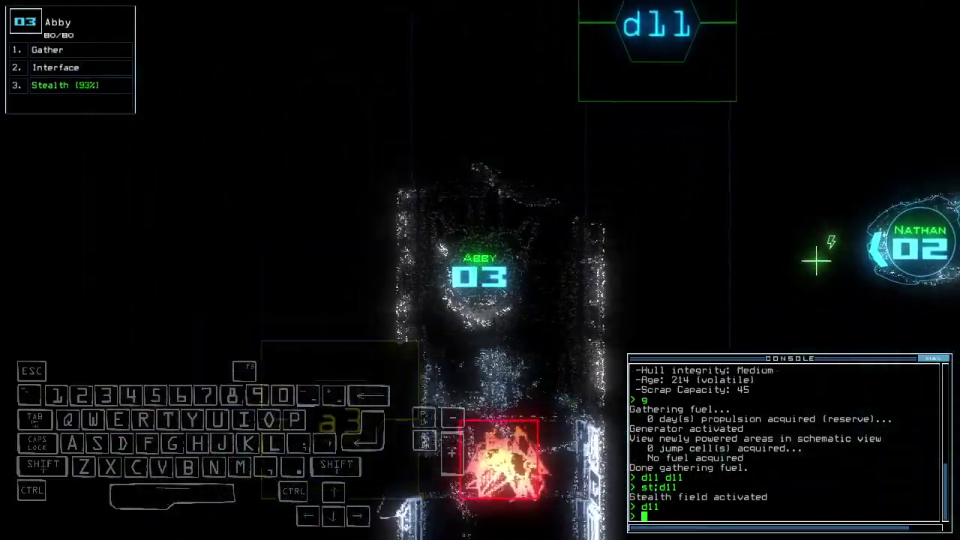
pyautogui.write('d11')
pyautogui.press('Return')
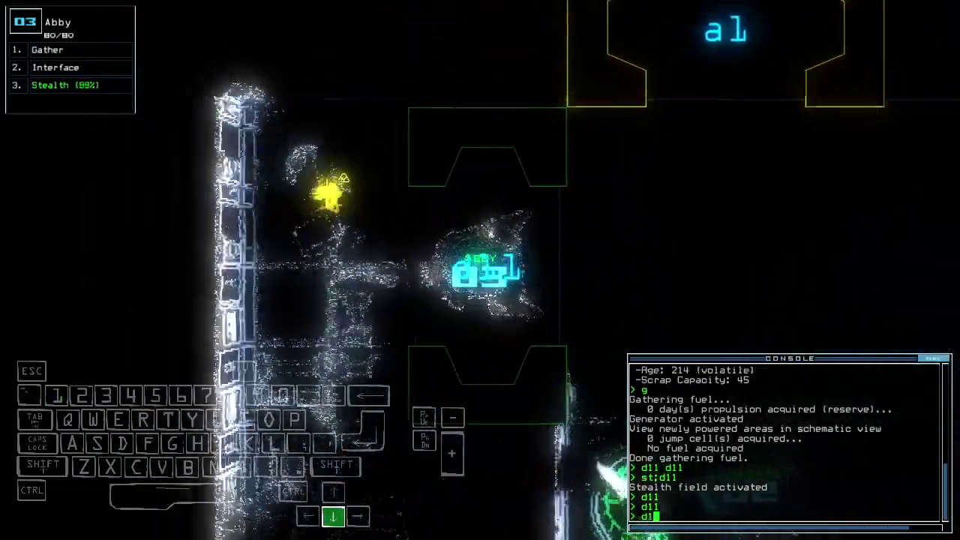
pyautogui.write('d11')
pyautogui.press('Return')
pyautogui.press('Up')
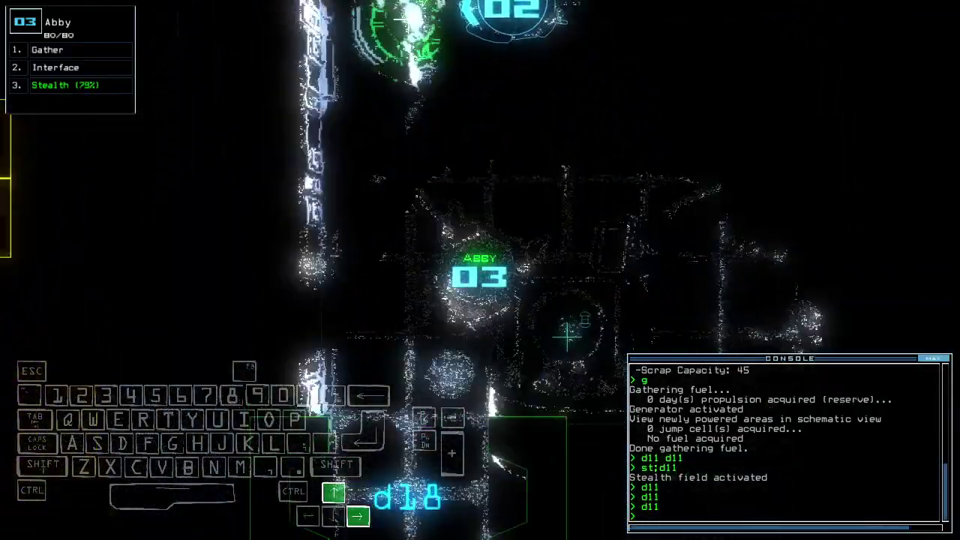
pyautogui.write('back 2')
# Step: Send Nathan back to the ship with 'back 2' and gather scrap with Abby
pyautogui.press('Return')
pyautogui.write('rm r2')
pyautogui.press('Return')
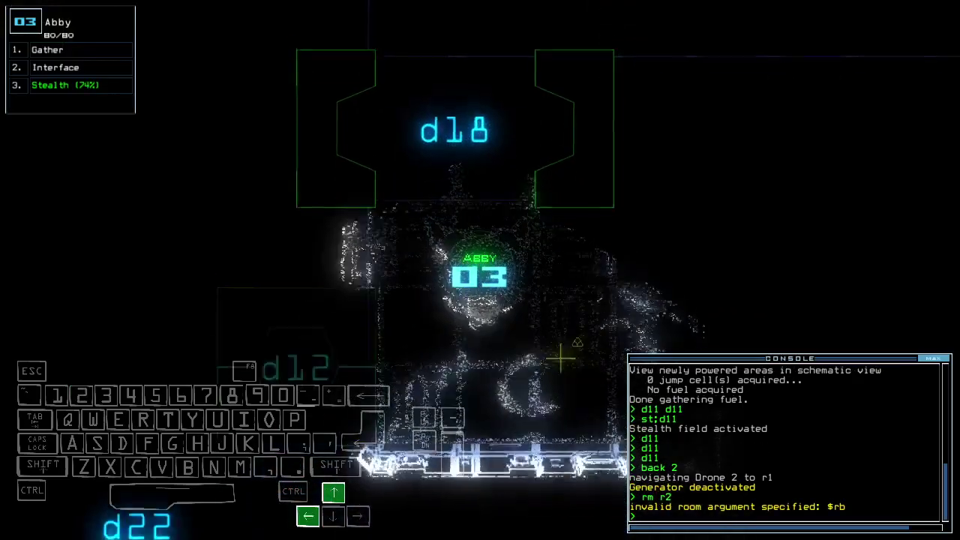
pyautogui.write('cccc')
pyautogui.press('Return')
pyautogui.write('g')
pyautogui.press('Return')
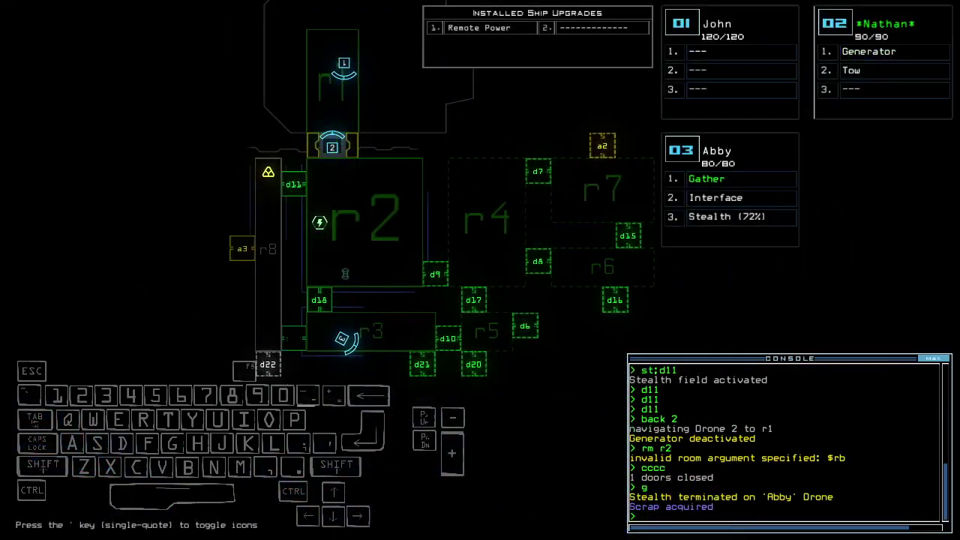
pyautogui.press('Left')
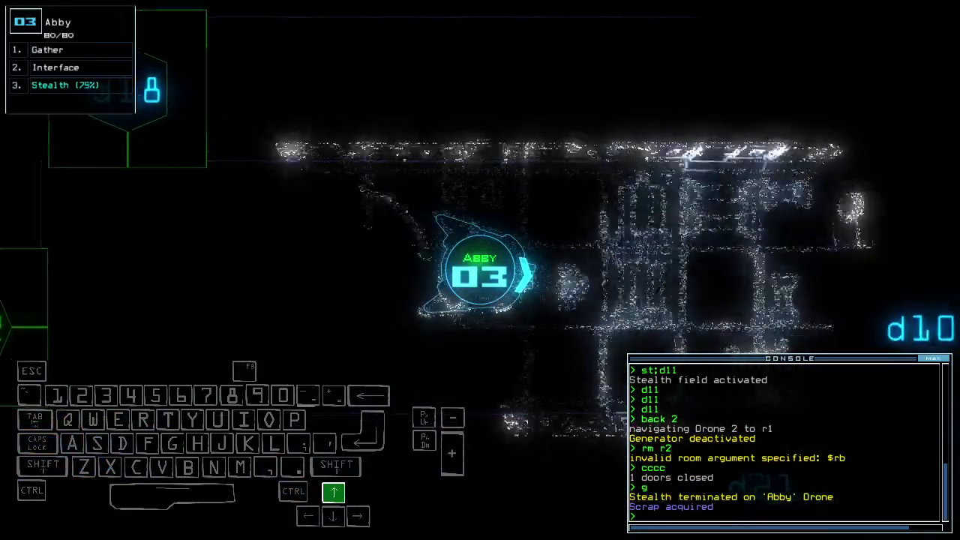
pyautogui.write('ra')
# Step: Close the doors to room r1, toggle doors d11 and d18, and cloak Abby
pyautogui.press('Return')
pyautogui.press('Left')
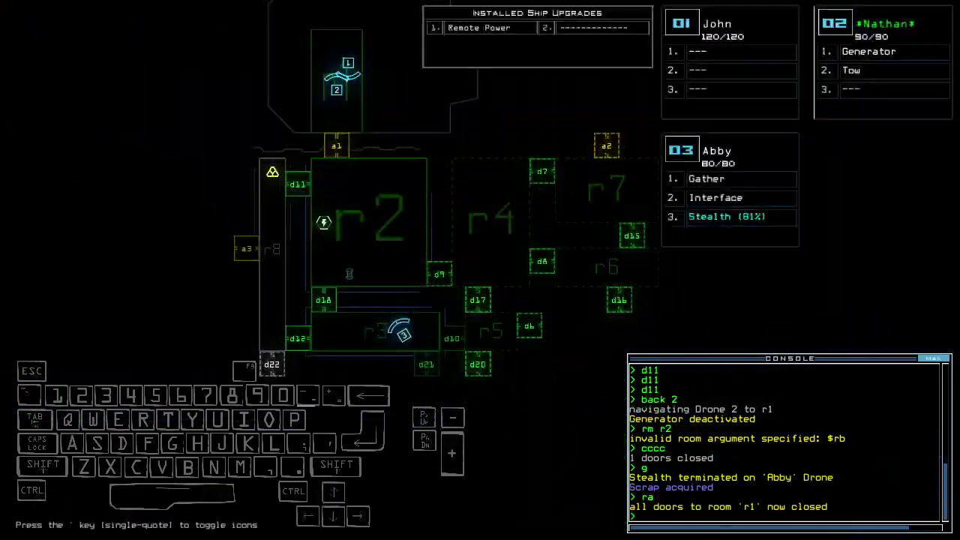
pyautogui.press('Up')
pyautogui.write('d11')
pyautogui.press('Return')
pyautogui.write('d18')
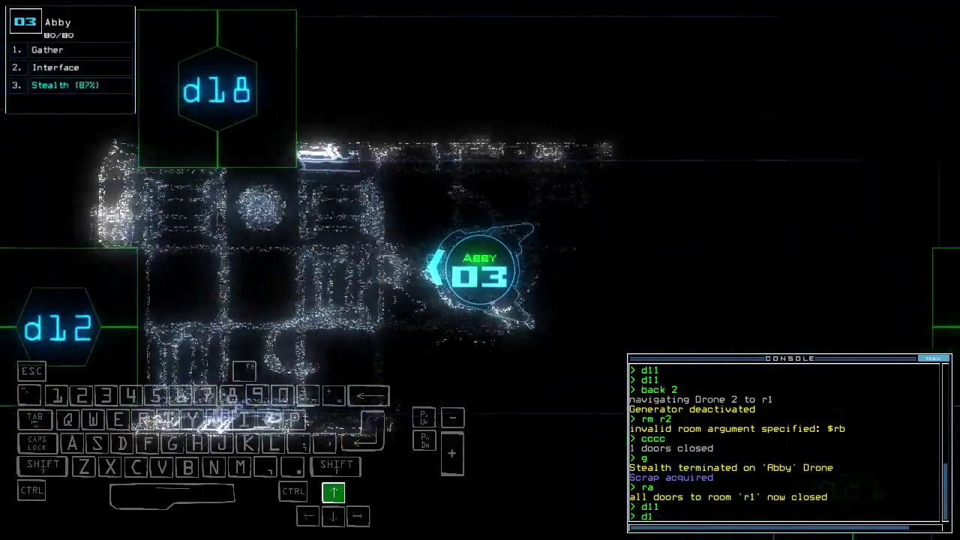
pyautogui.press('Return')
pyautogui.write('st')
pyautogui.press('Return')
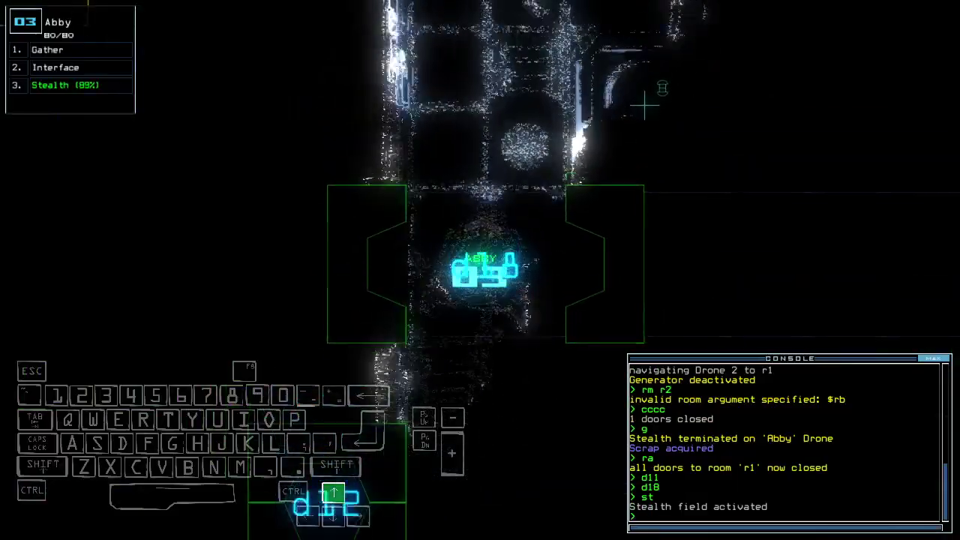
pyautogui.write('f r2')
pyautogui.press('Return')
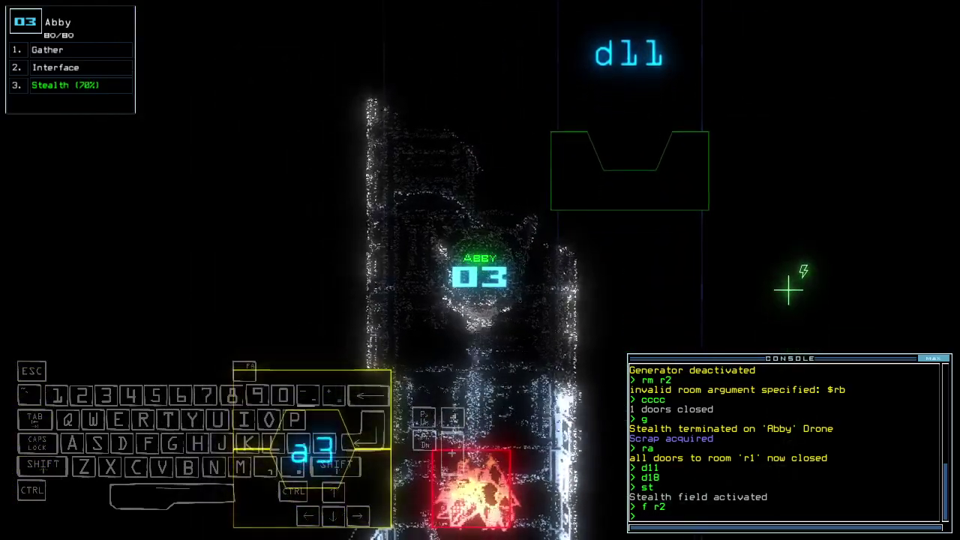
# Step: Steer Abby up the corridor and toggle doors d12 and d18
pyautogui.press('Up')
pyautogui.press('Left')
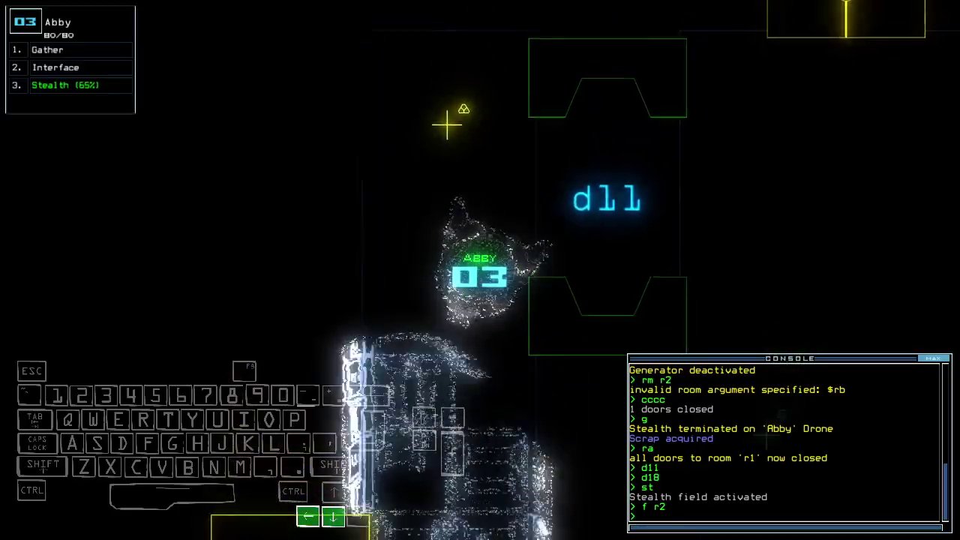
pyautogui.press('Right')
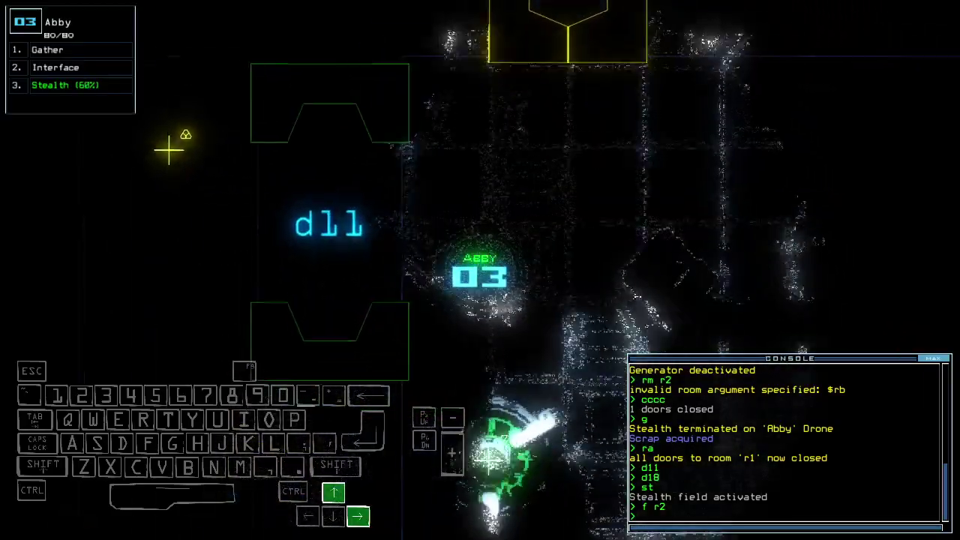
pyautogui.press('Up')
pyautogui.press('Right')
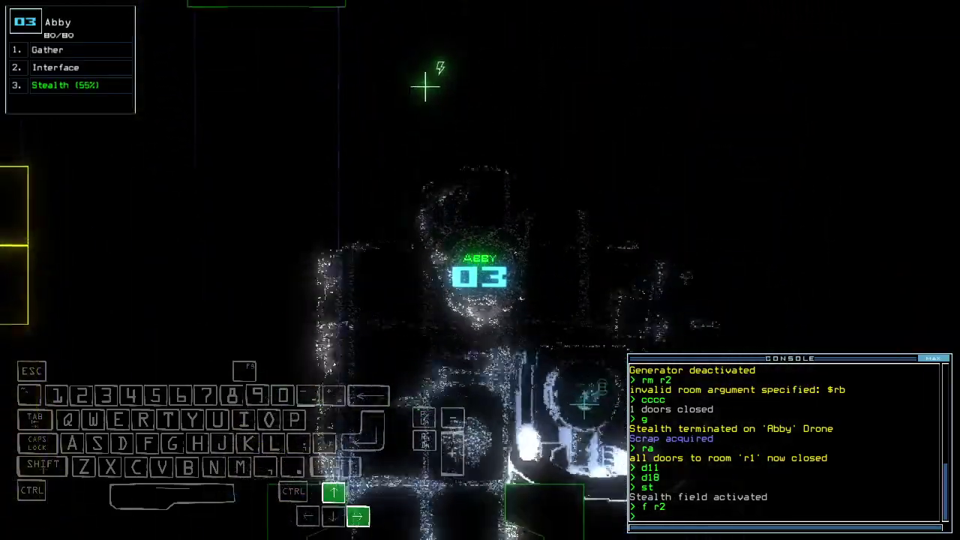
pyautogui.write('d1')
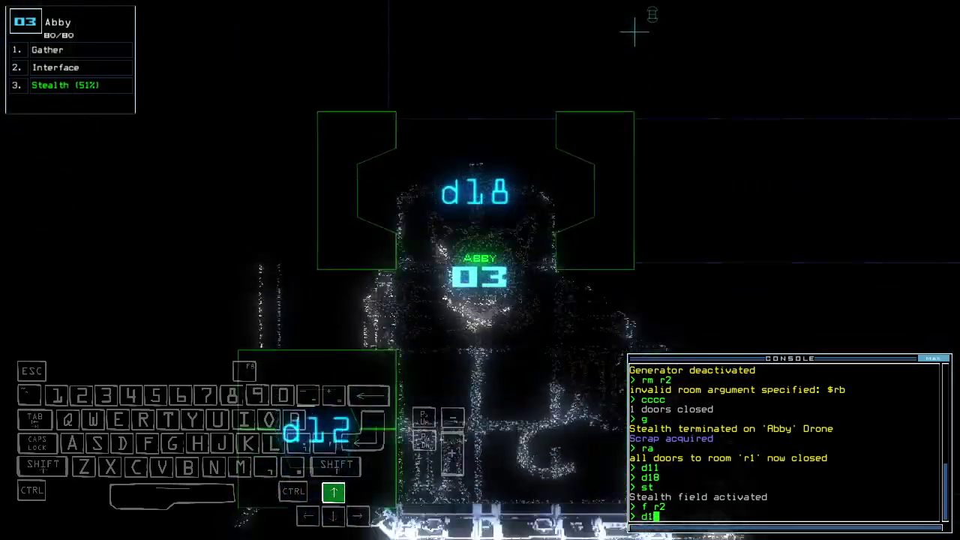
pyautogui.write('2')
pyautogui.press('Return')
pyautogui.write('d18')
pyautogui.press('Return')
# Step: Drive Abby down and left, then turn off her stealth field
pyautogui.press('Right')
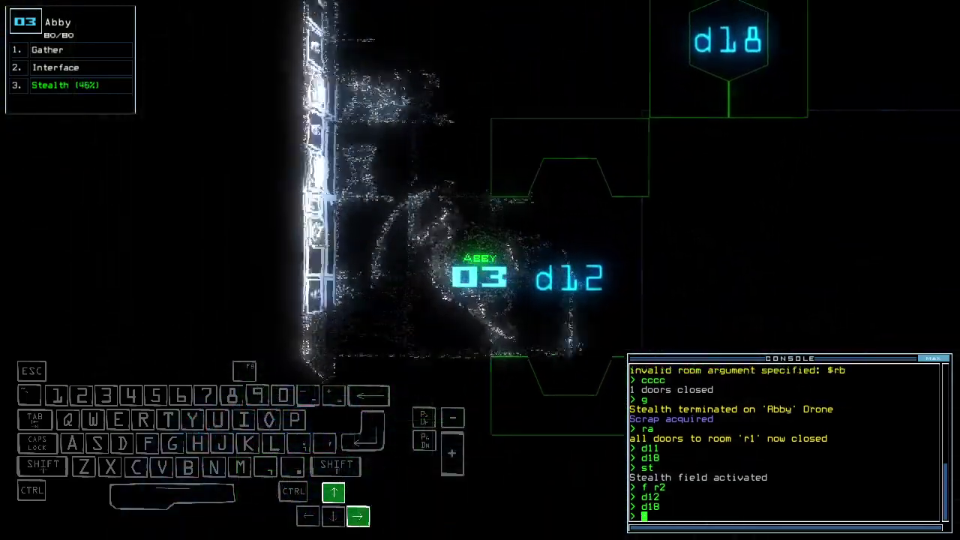
pyautogui.press('Left')
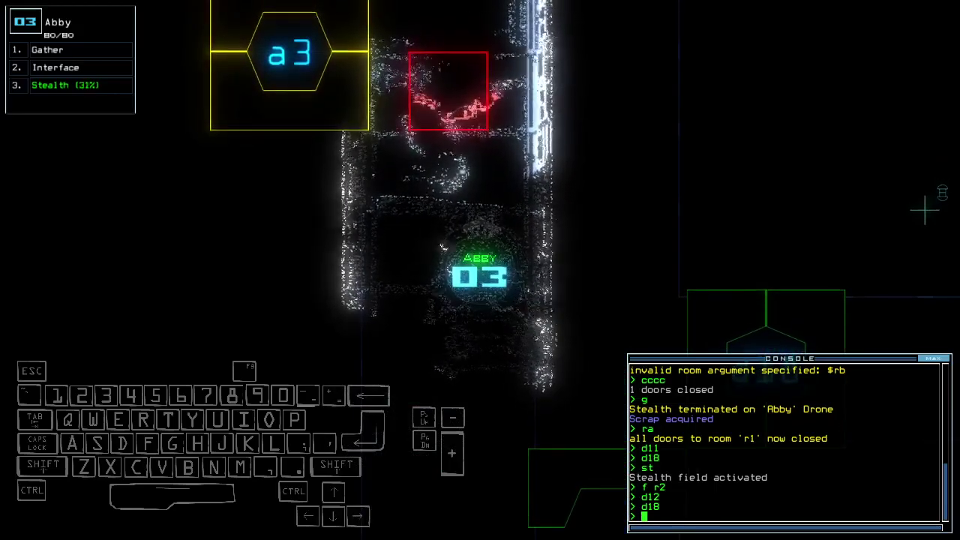
pyautogui.press('Left')
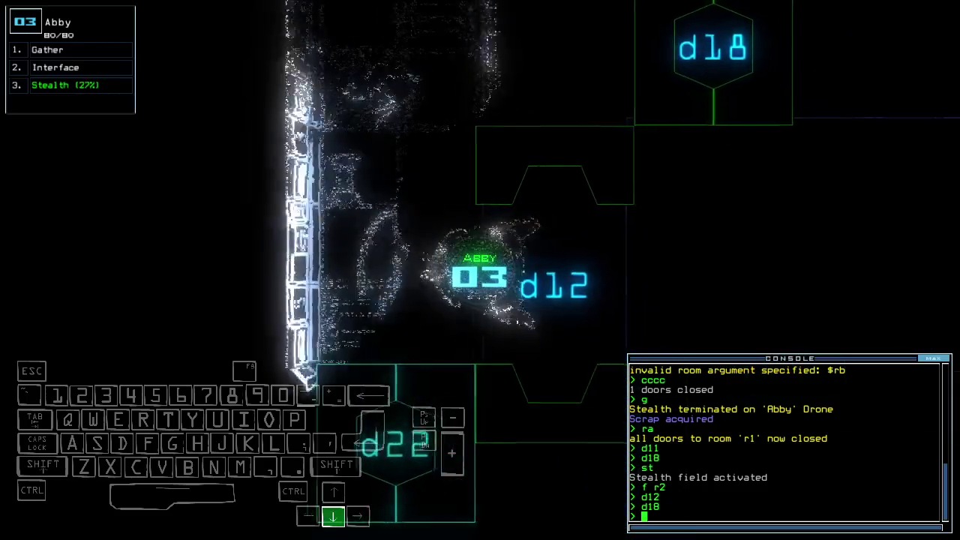
pyautogui.write('st')
pyautogui.press('Return')
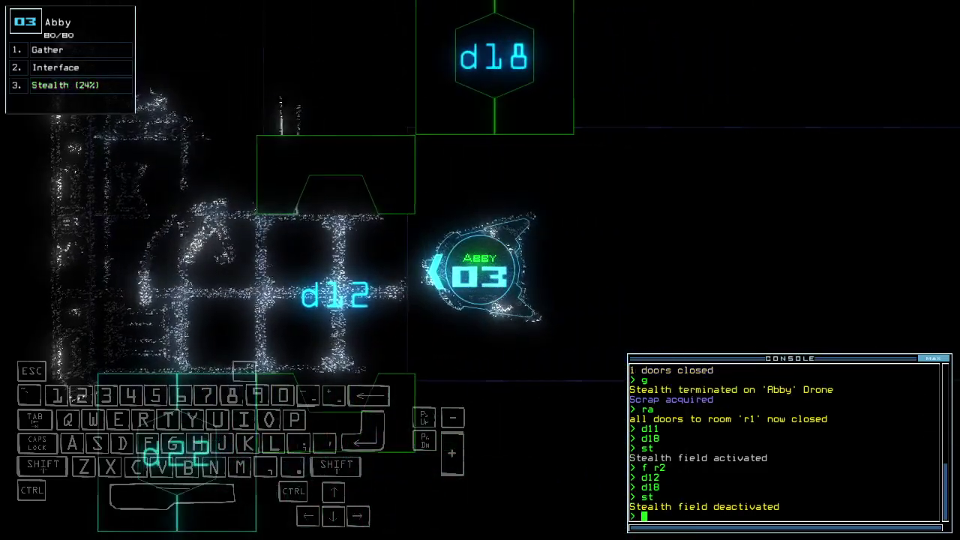
pyautogui.press('Tab')
pyautogui.press('Tab')
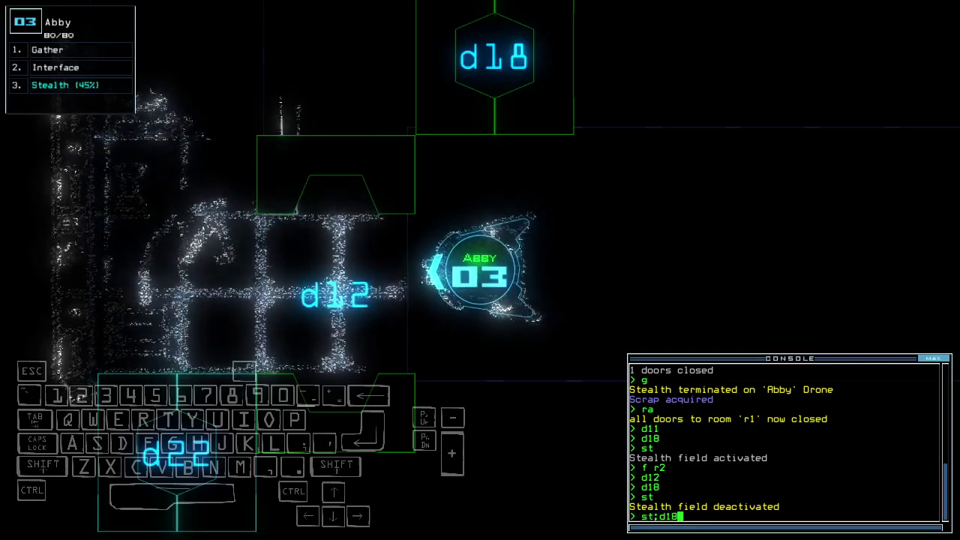
# Step: Cloak Abby, toggle door d18, close the nearby doors, then drop stealth
pyautogui.press('Return')
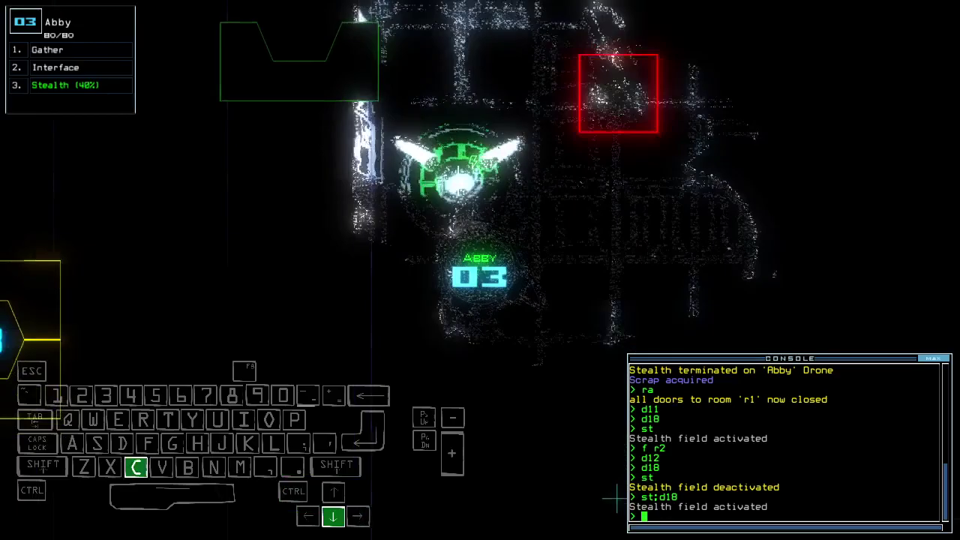
pyautogui.write('cccc')
pyautogui.press('Return')
pyautogui.write('d18')
pyautogui.press('Return')
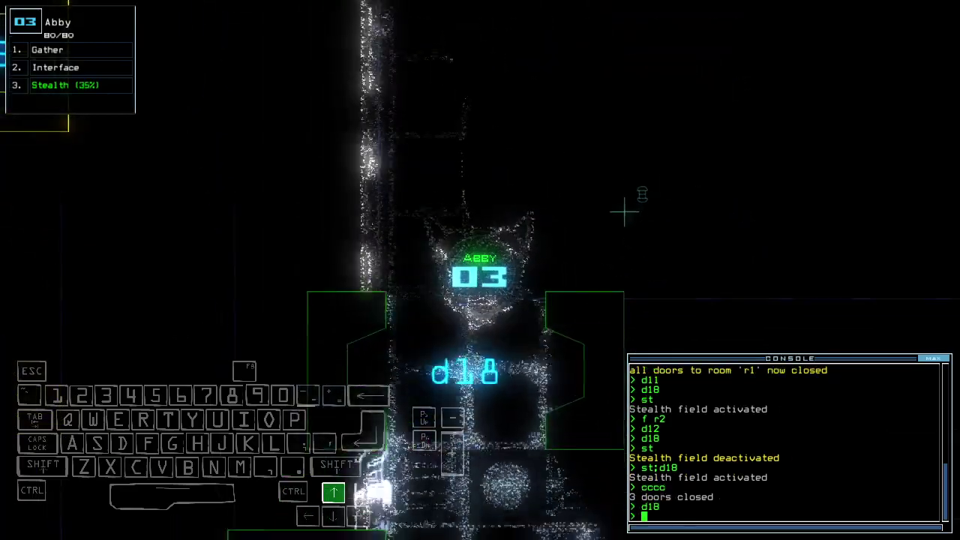
pyautogui.write('cccc')
pyautogui.press('Return')
pyautogui.write('st')
pyautogui.press('Return')
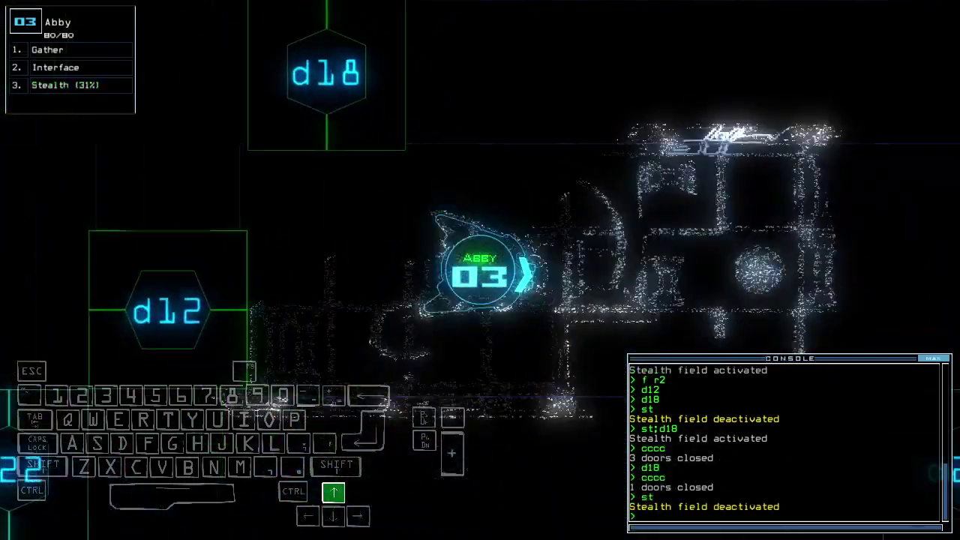
pyautogui.write('d')
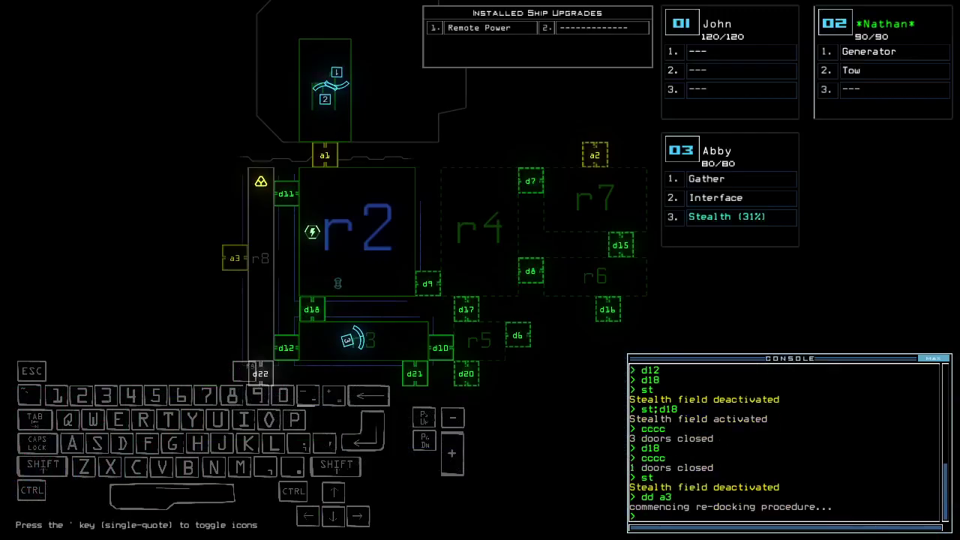
pyautogui.write('d12')
# Step: Toggle door d12, check the mission time, and steer Abby up past door d11
pyautogui.press('Return')
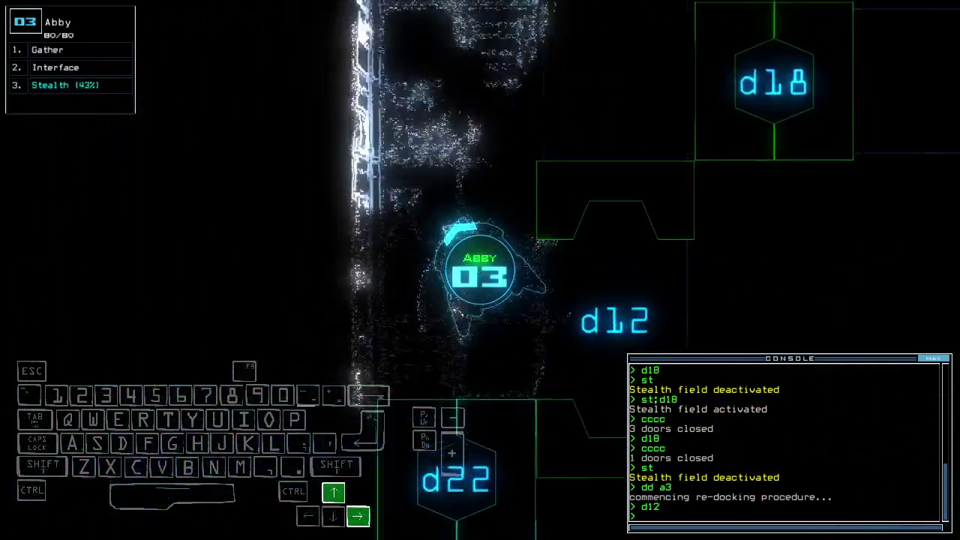
pyautogui.write('te')
pyautogui.press('Return')
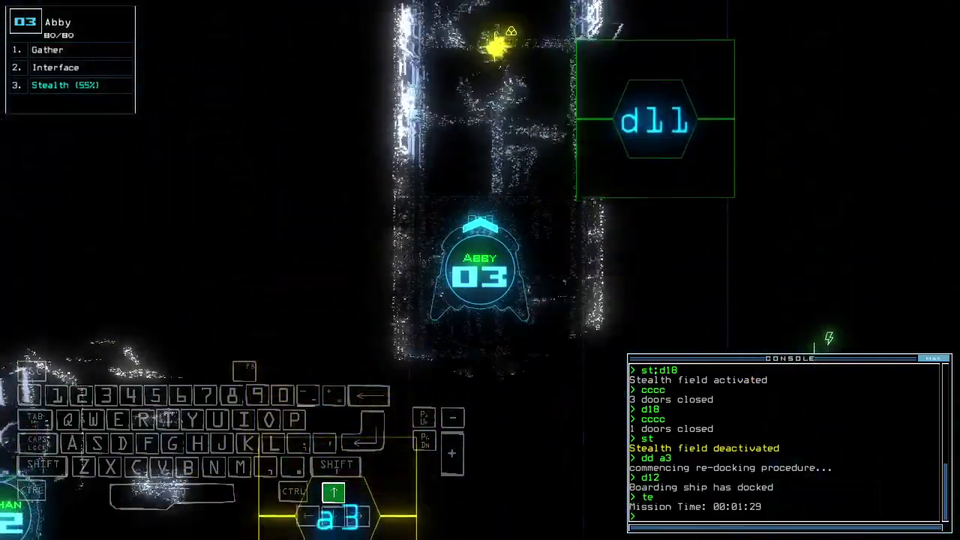
pyautogui.press('Up')
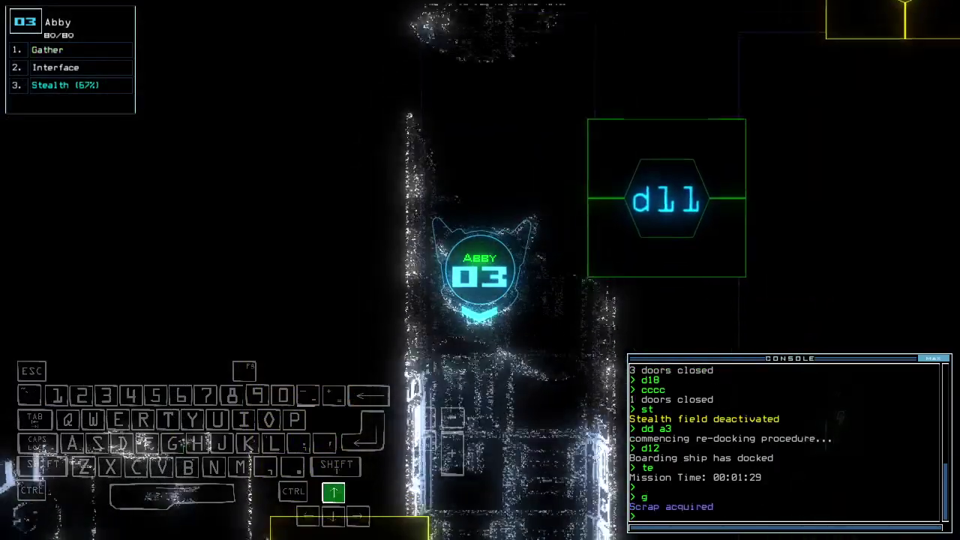
pyautogui.press('Right')
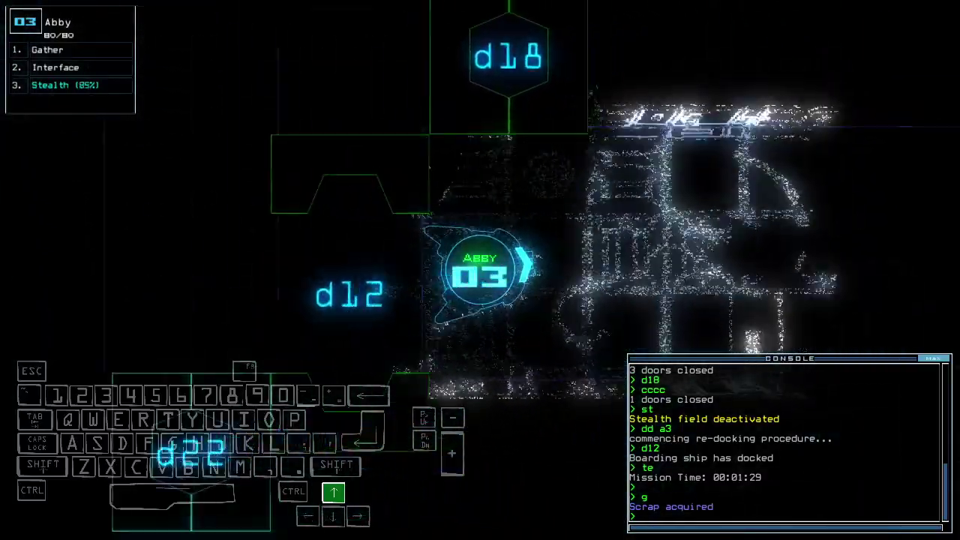
pyautogui.write('2')
pyautogui.press('Return')
# Step: Drive Abby left and open door d21 ahead of her
pyautogui.press('Left')
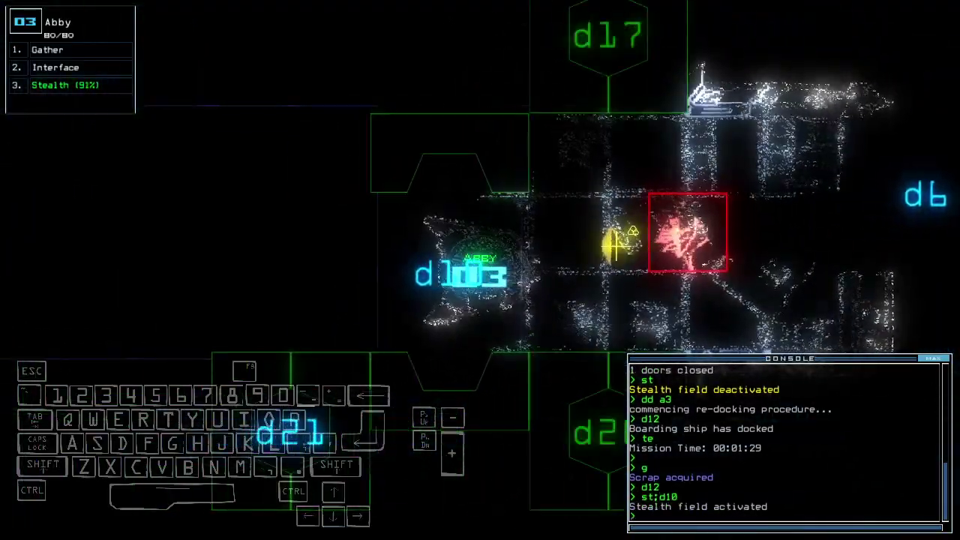
pyautogui.press('Return')
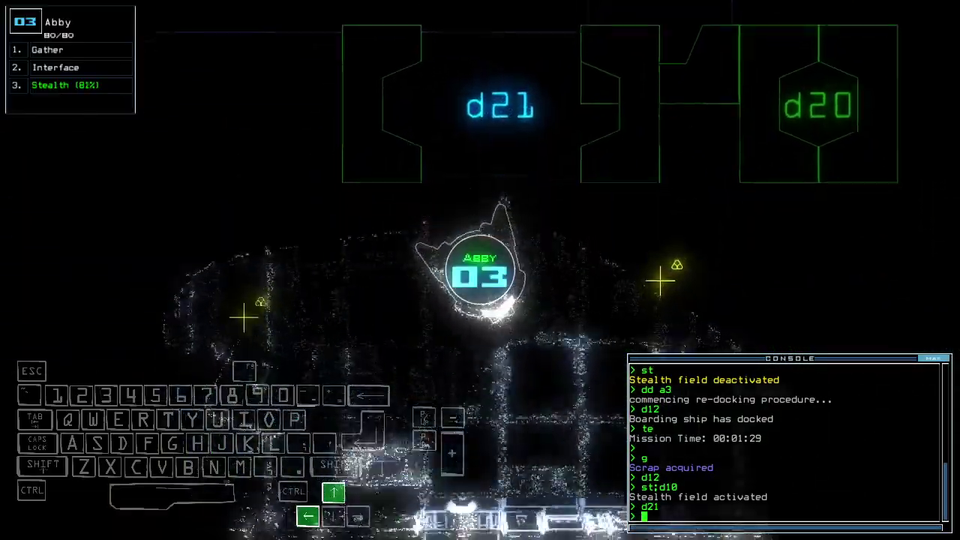
pyautogui.write('d21')
pyautogui.press('Return')
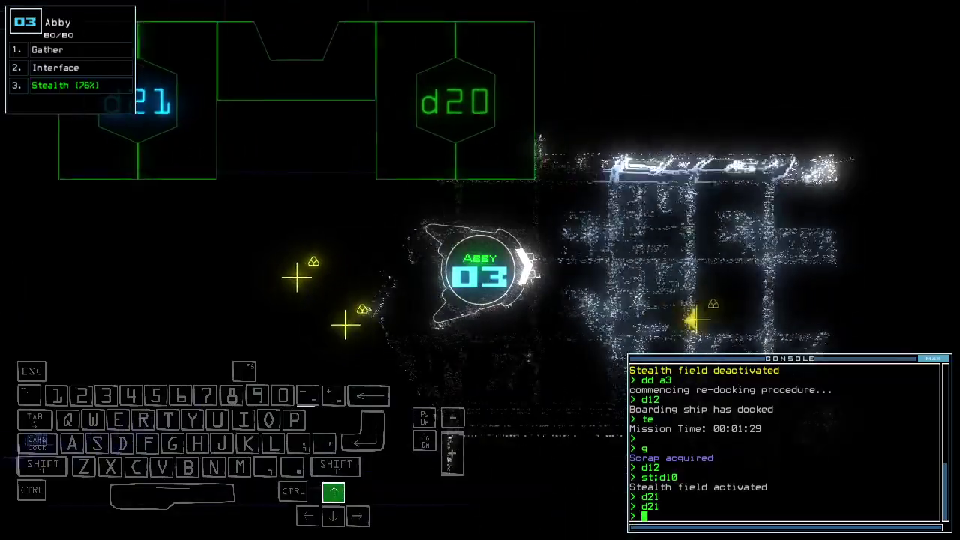
pyautogui.write('g')
# Step: Gather scrap near Abby and move the boarding ship to airlock a4
pyautogui.press('Return')
pyautogui.write('swap')
pyautogui.press('Return')
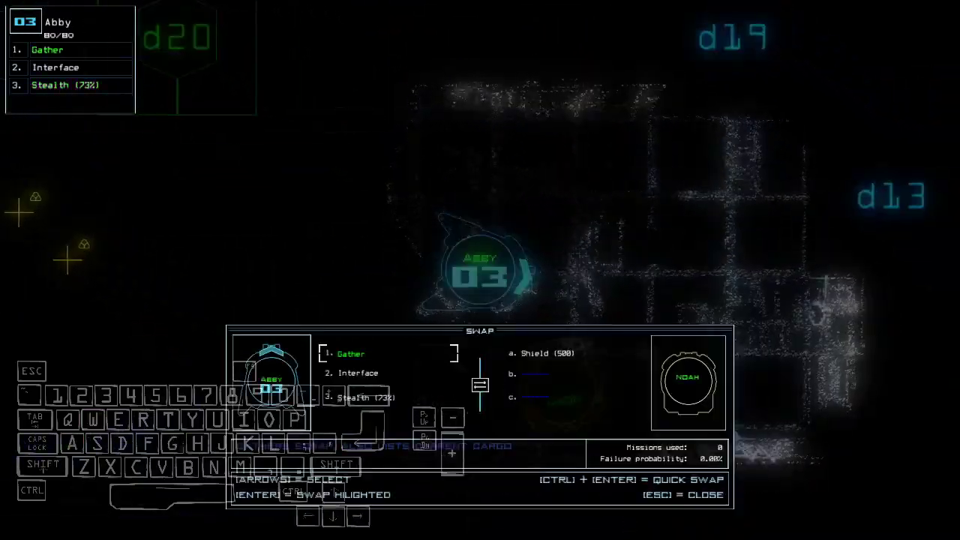
pyautogui.press('Escape')
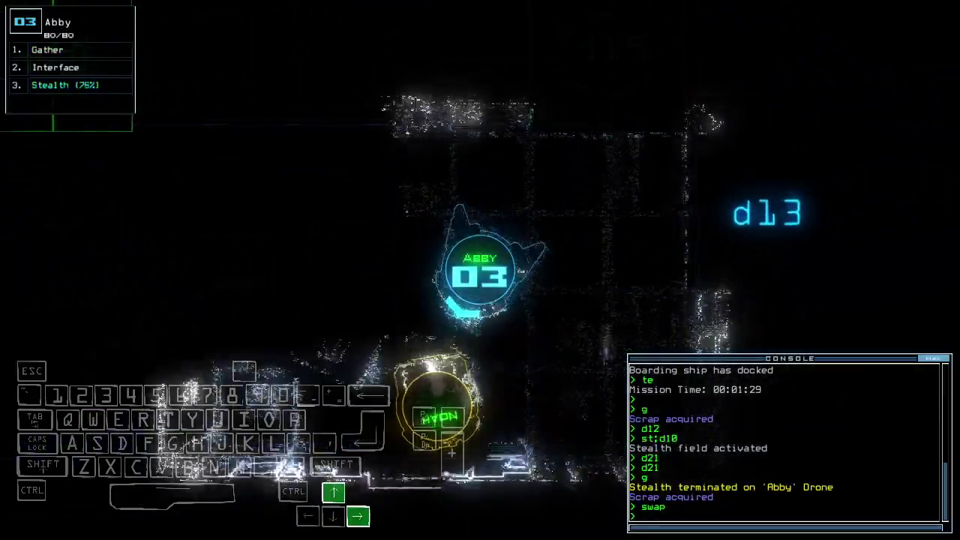
pyautogui.press('Tab')
pyautogui.write('dd a')
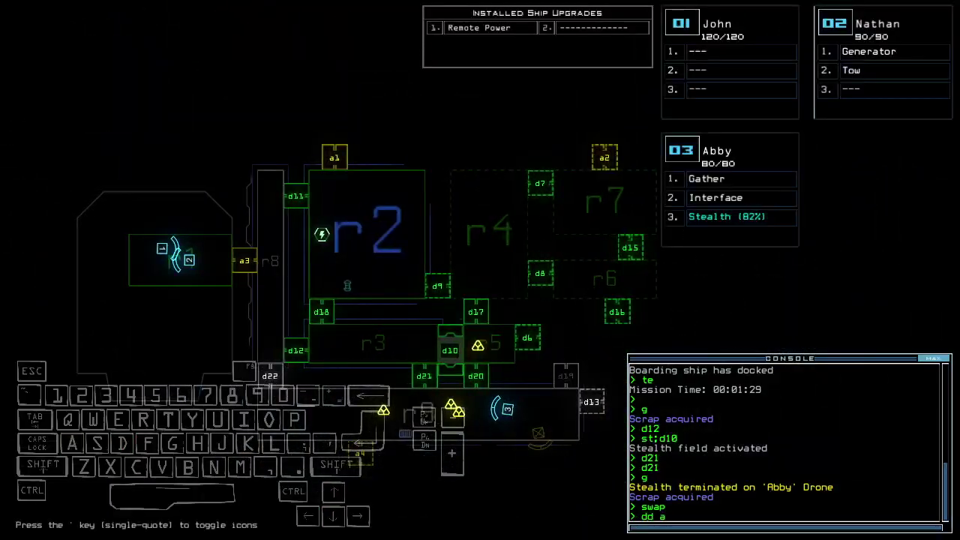
pyautogui.press('Tab')
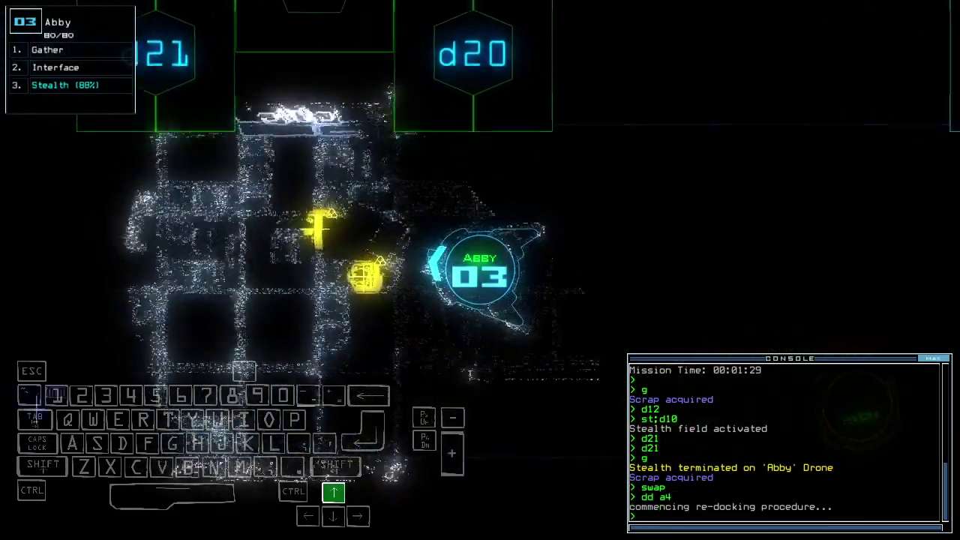
pyautogui.write('g')
# Step: Collect more scrap, cloak Abby through door d21, close the doors behind her, and select Nathan
pyautogui.press('Return')
pyautogui.write('g')
pyautogui.press('Return')
pyautogui.write('t')
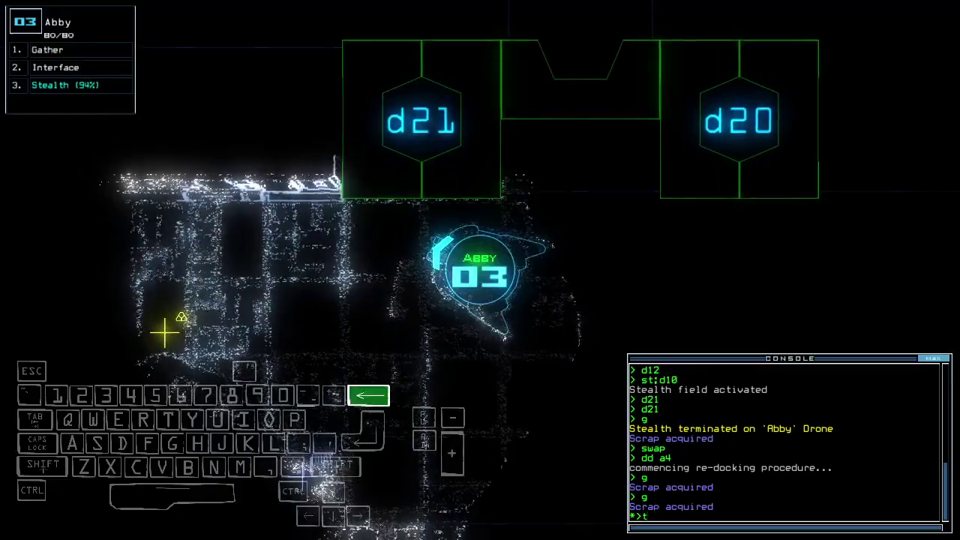
pyautogui.write(';d21')
pyautogui.press('Return')
pyautogui.press('Up')
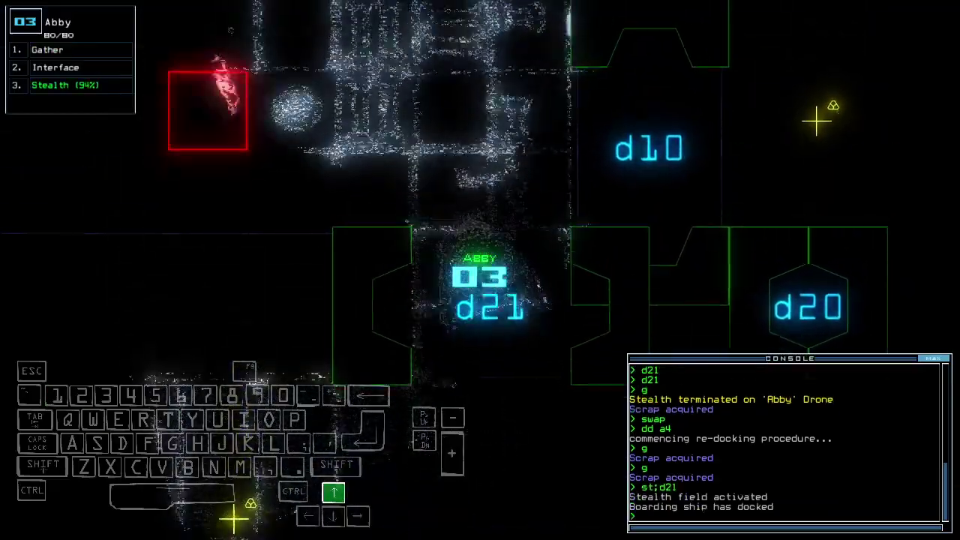
pyautogui.press('Down')
pyautogui.press('c')
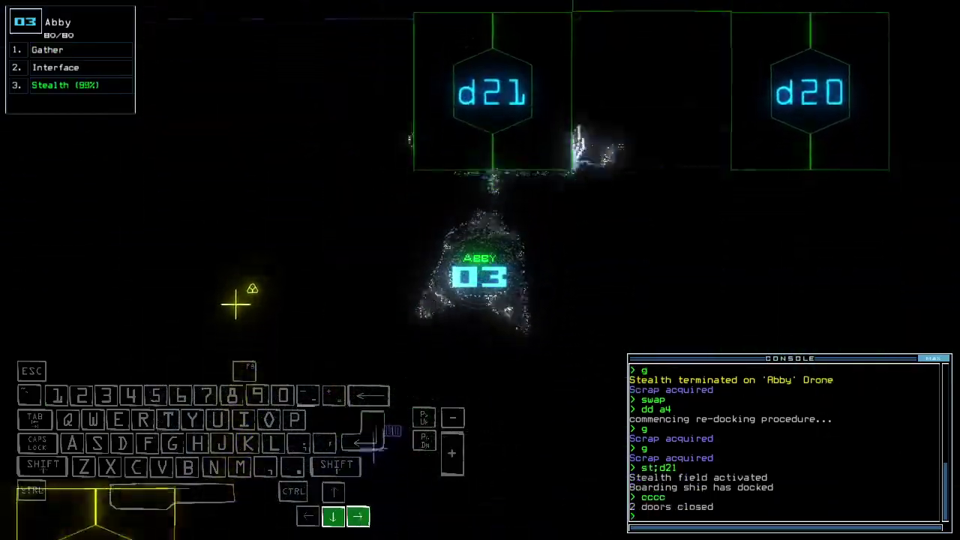
pyautogui.write('g')
pyautogui.press('Return')
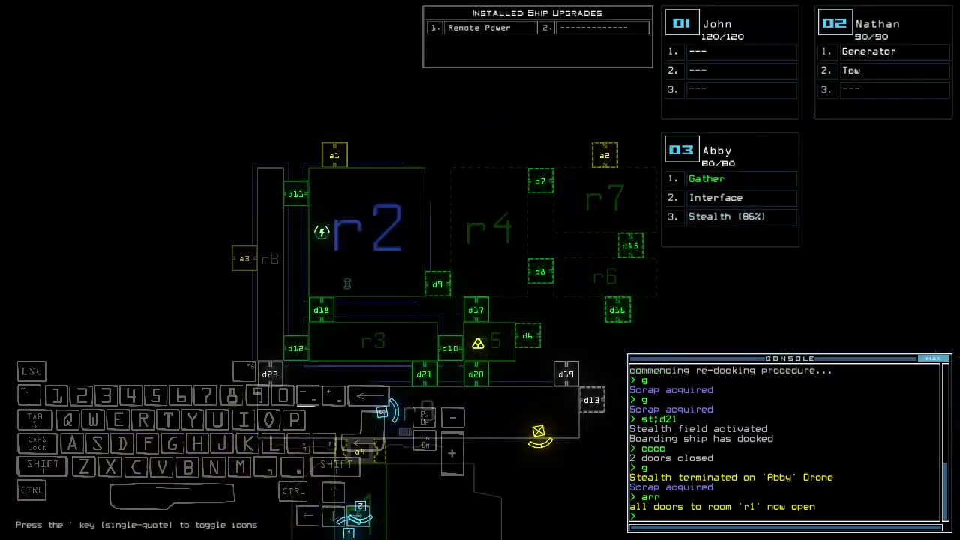
pyautogui.press('Left')
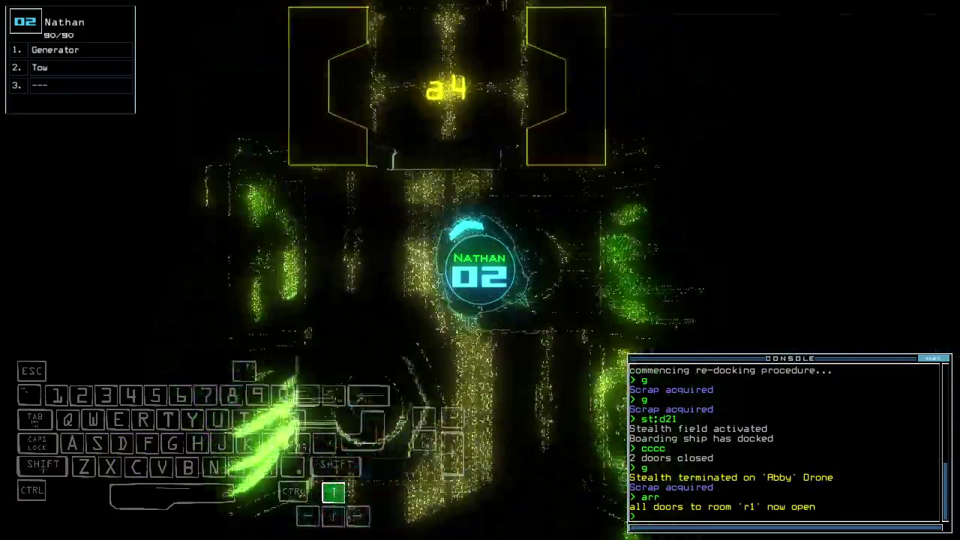
pyautogui.write('to')
# Step: Steer Nathan to tow Noah toward r1, then switch back and steer Abby onward
pyautogui.press('Right')
pyautogui.write('ow')
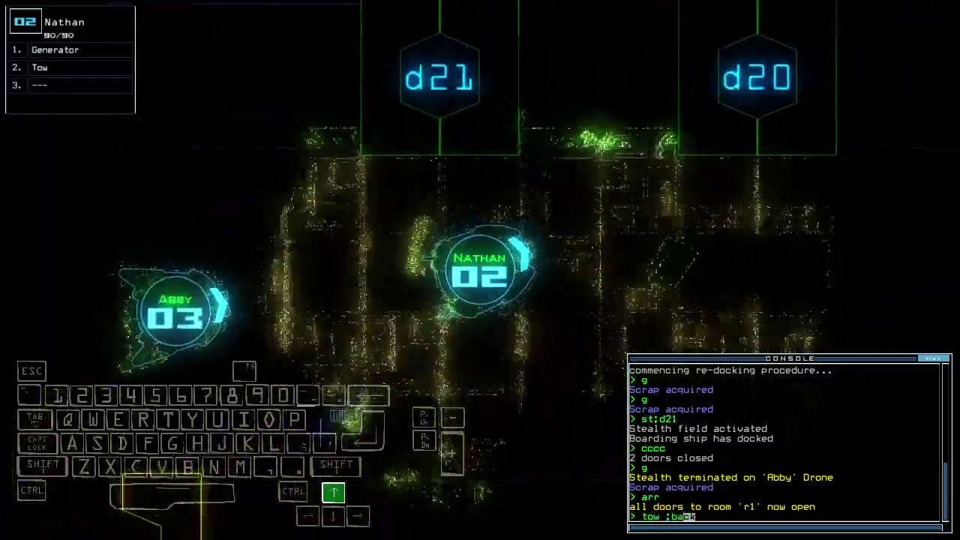
pyautogui.press('Left')
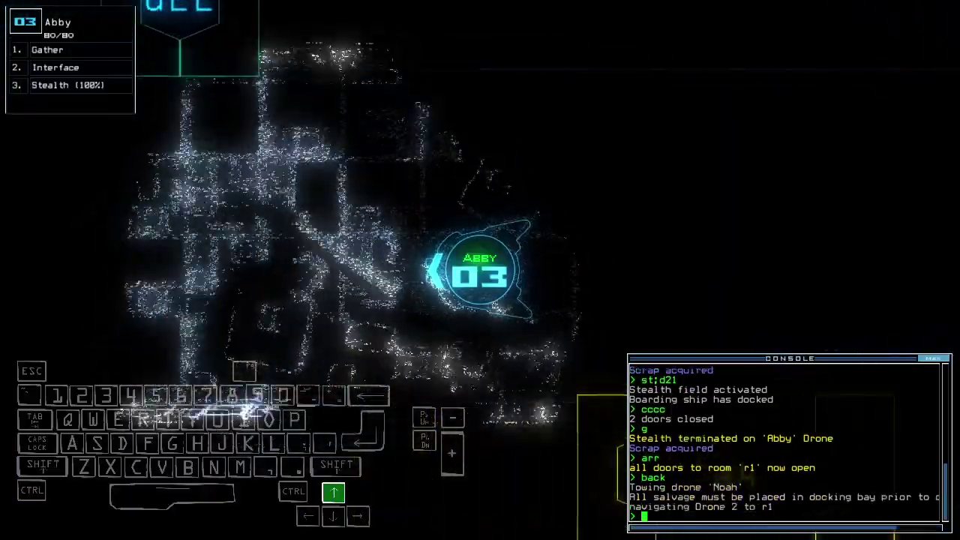
pyautogui.press('Right')
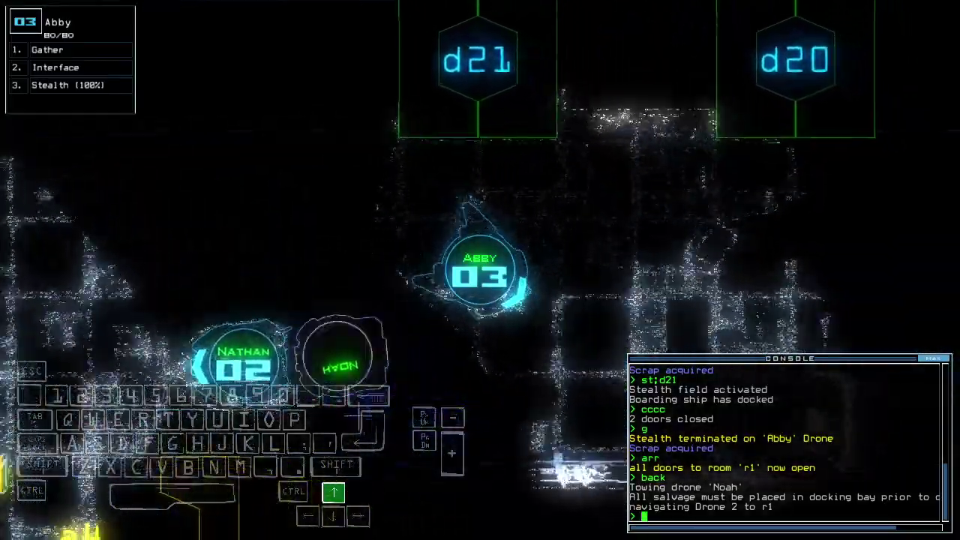
# Step: Take Abby through door d20, collect scrap, and open doors d6 and d16 under stealth
pyautogui.press('Left')
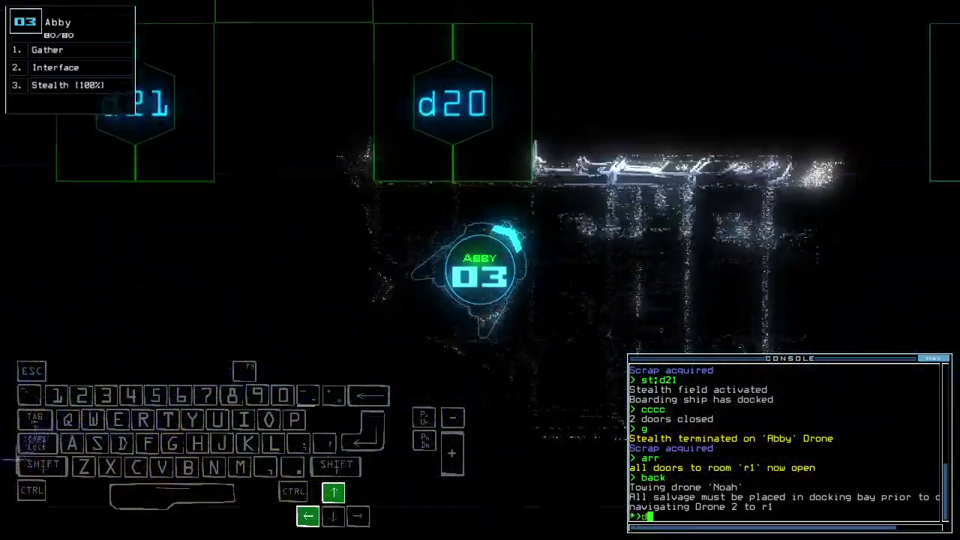
pyautogui.write('0')
pyautogui.press('Return')
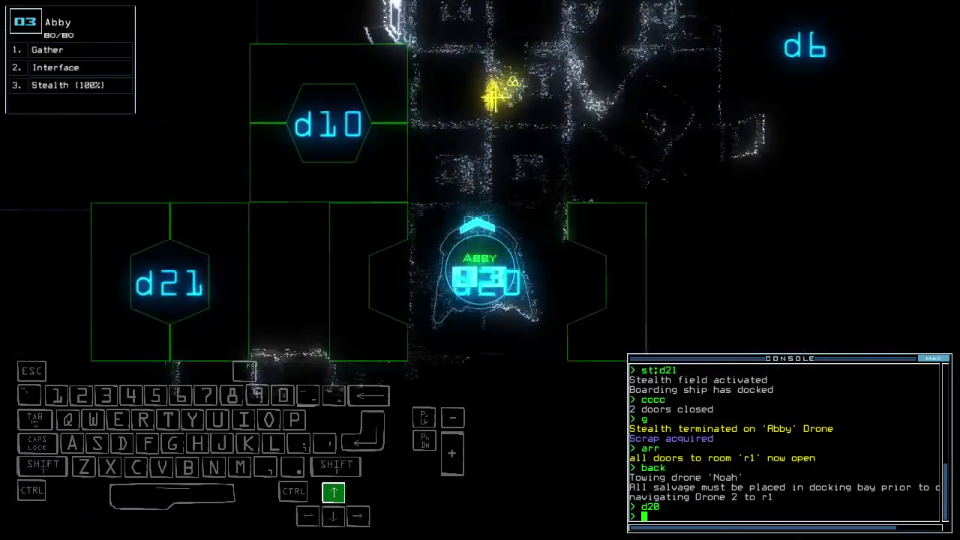
pyautogui.write('g')
pyautogui.press('Return')
pyautogui.press('Right')
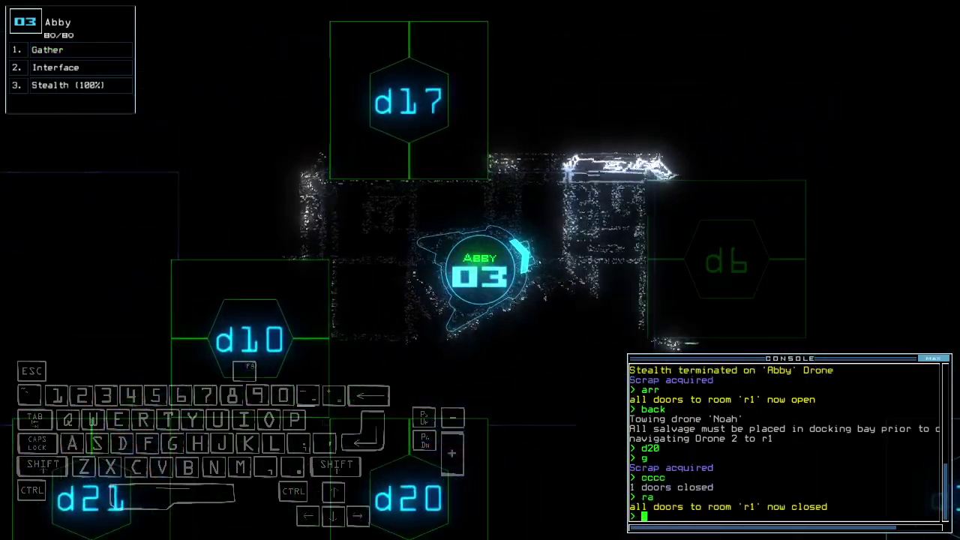
pyautogui.press('Return')
pyautogui.press('Up')
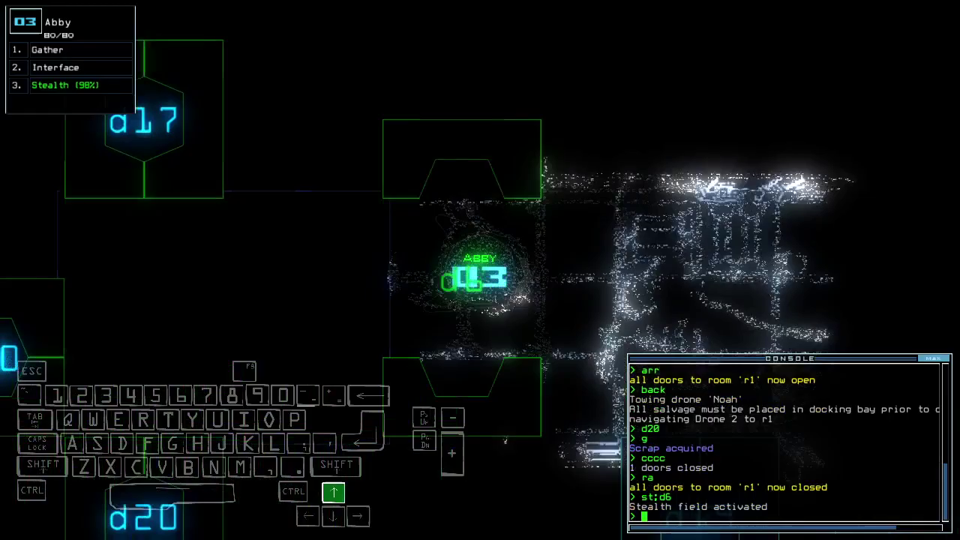
pyautogui.press('space')
pyautogui.write('d16')
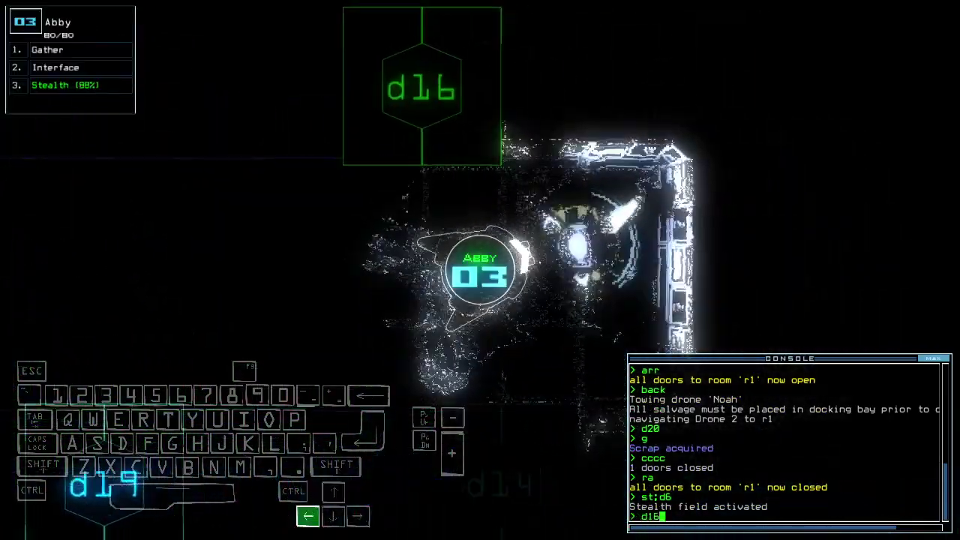
pyautogui.press('Return')
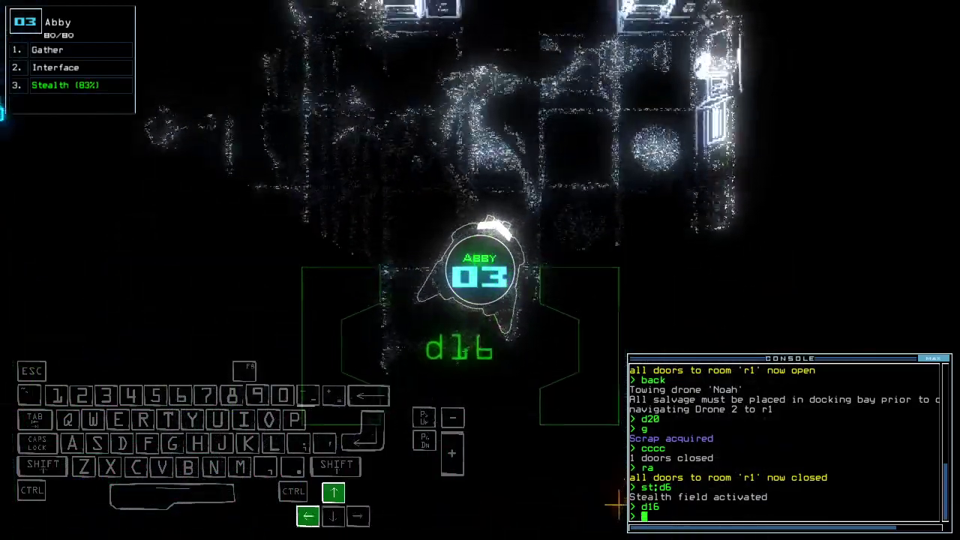
# Step: Stop Nathan towing Noah, steer Abby near door d8, and open door d11
pyautogui.press('Left')
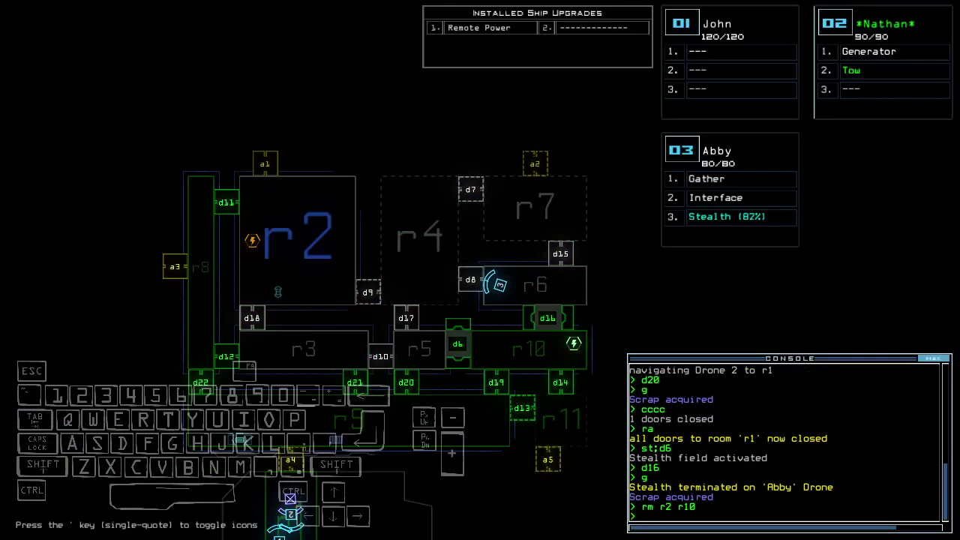
pyautogui.write('tow')
pyautogui.press('Return')
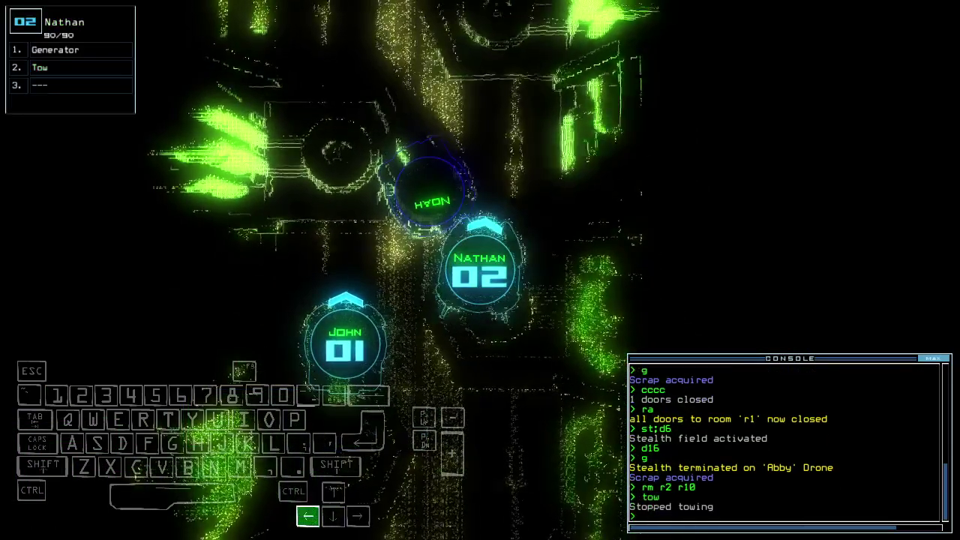
pyautogui.press('Left')
pyautogui.press('Down')
pyautogui.write('f')
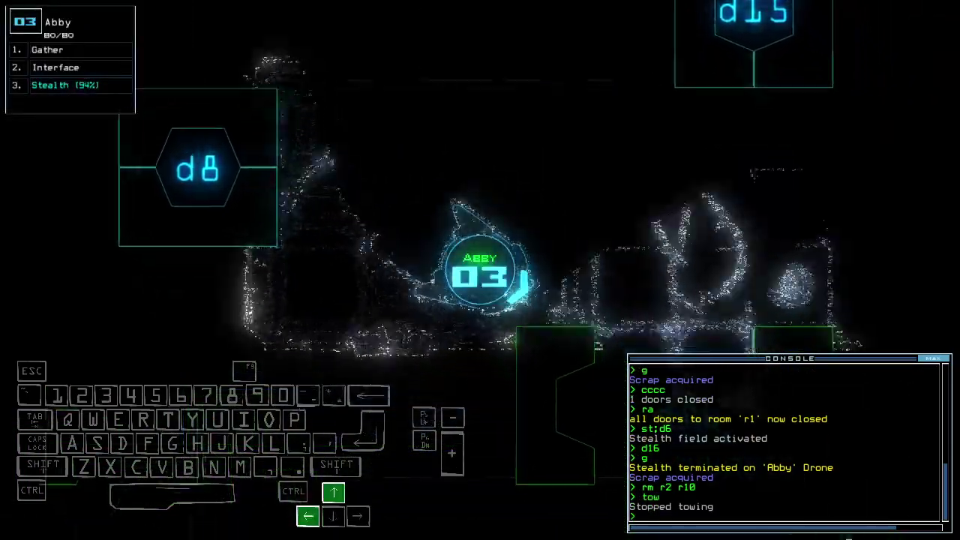
pyautogui.press('Up')
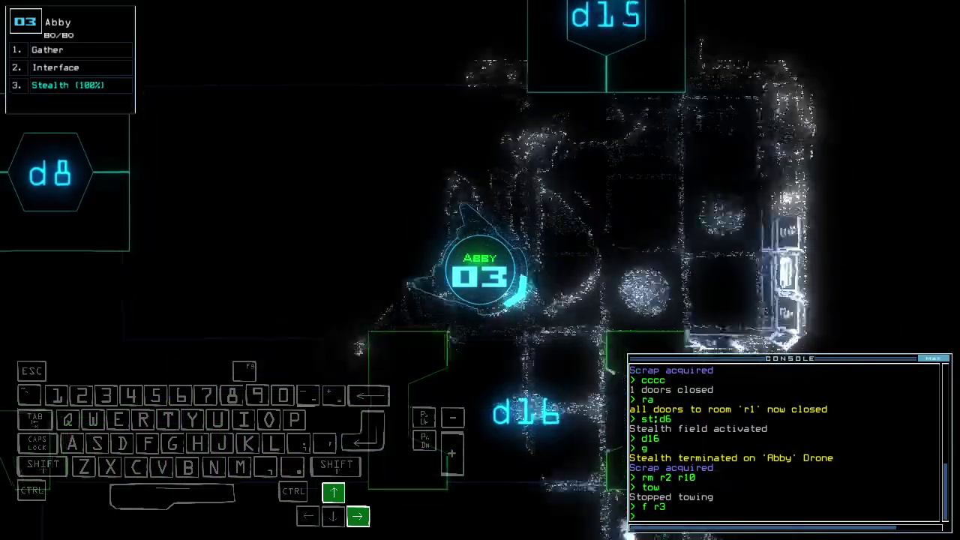
pyautogui.write('d11')
pyautogui.press('Return')
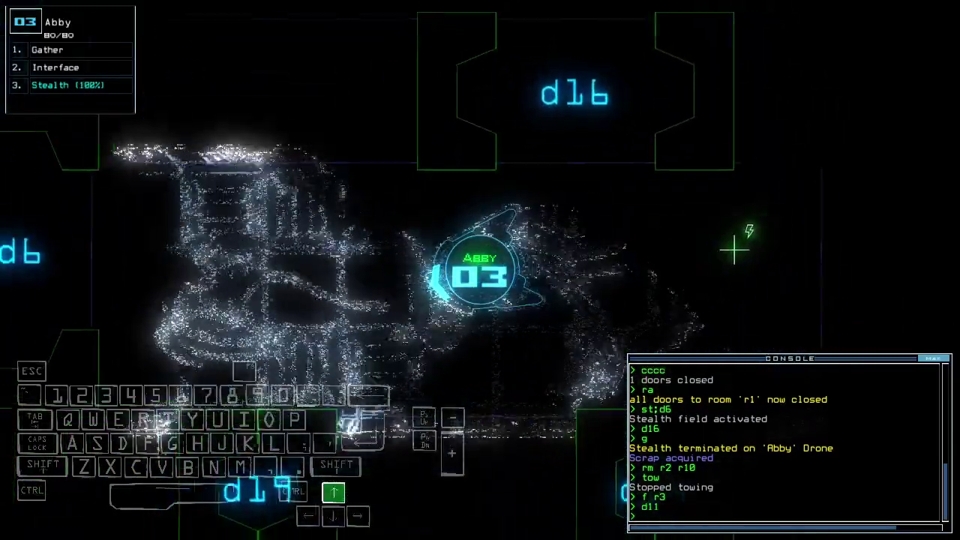
pyautogui.write('sst:d')
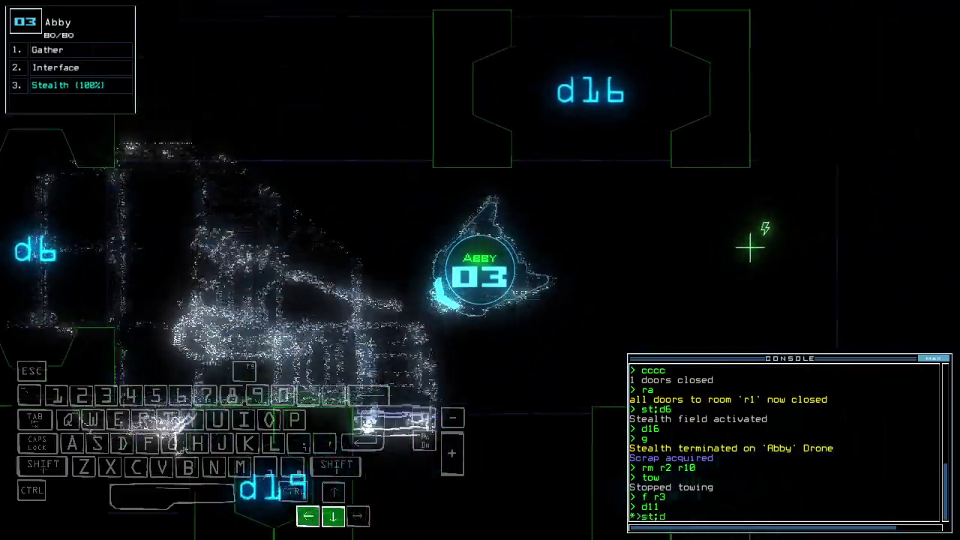
pyautogui.write('14')
# Step: Cloak Abby through door d14 and try door d13 twice, finding it blocked
pyautogui.press('Return')
pyautogui.press('Up')
pyautogui.press('Right')
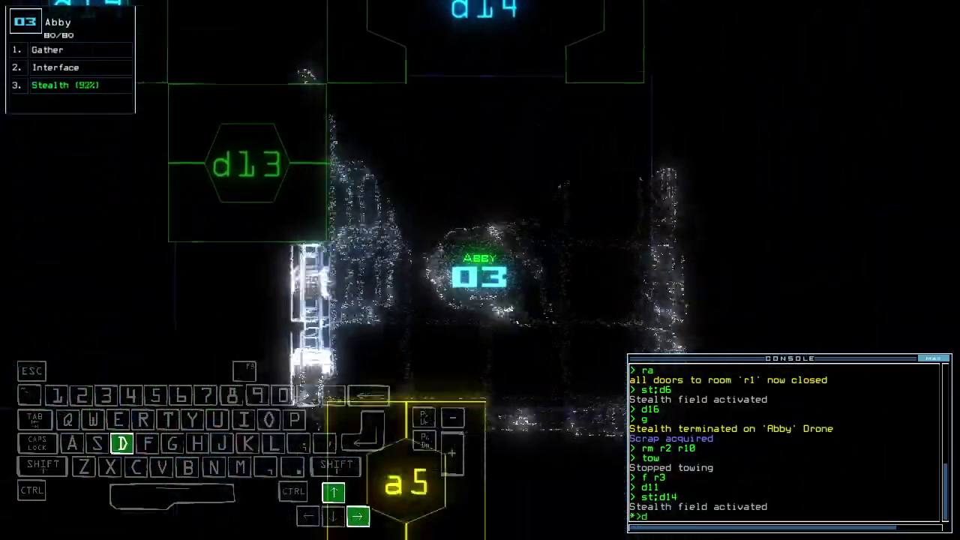
pyautogui.write('13')
pyautogui.press('Return')
pyautogui.write('d13')
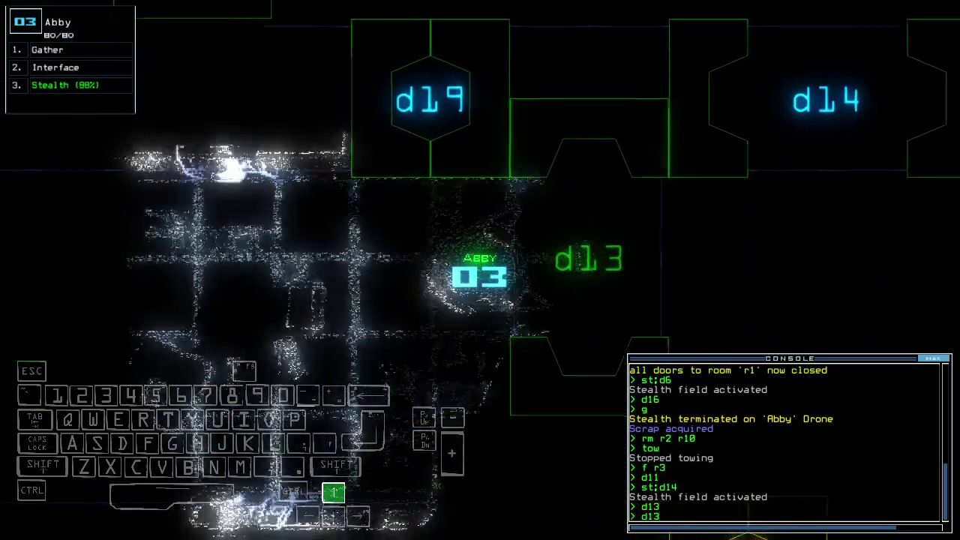
pyautogui.press('Return')
pyautogui.write('d a3')
# Step: Try airlock a3, open r1's doors, re-dock at a1, and reveal two rooms via Abby
pyautogui.press('Return')
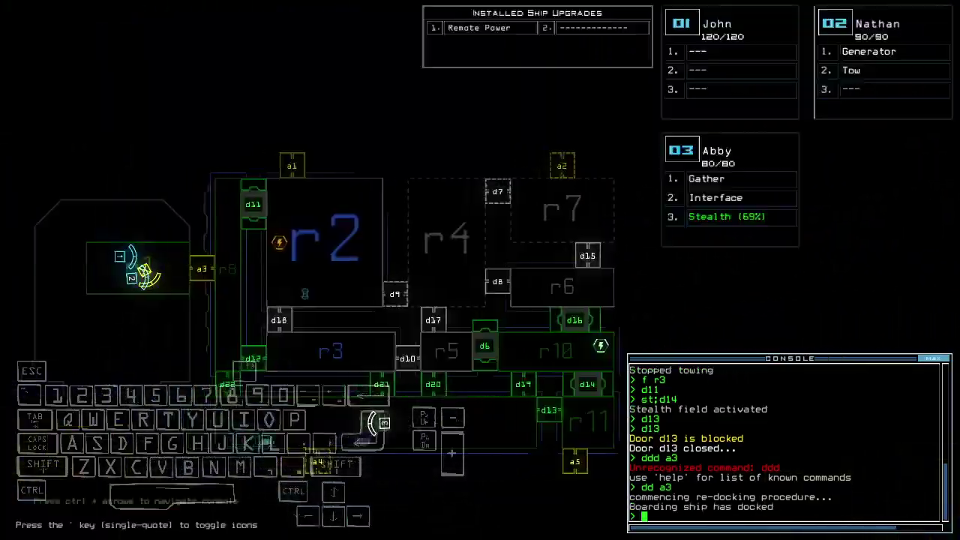
pyautogui.press('1')
pyautogui.press('Up')
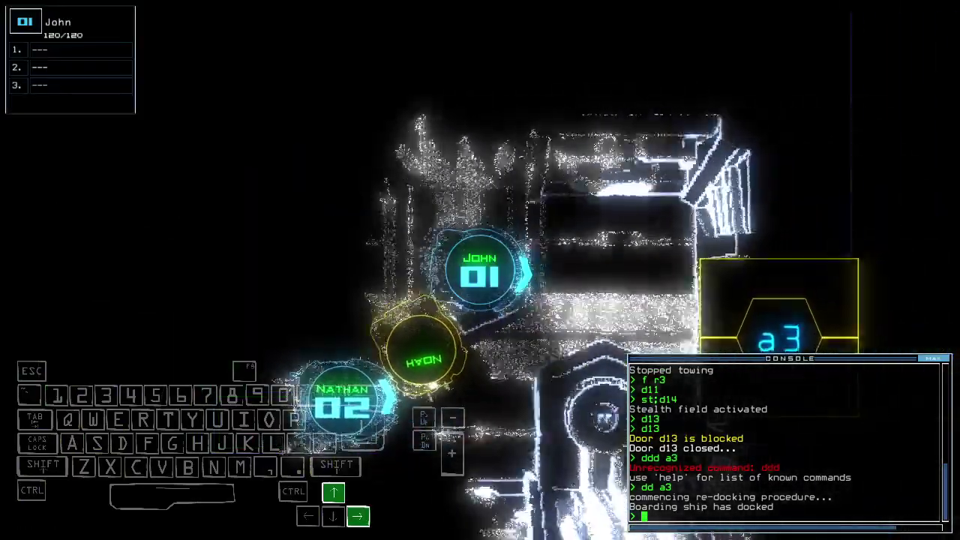
pyautogui.write('ra cccc ')
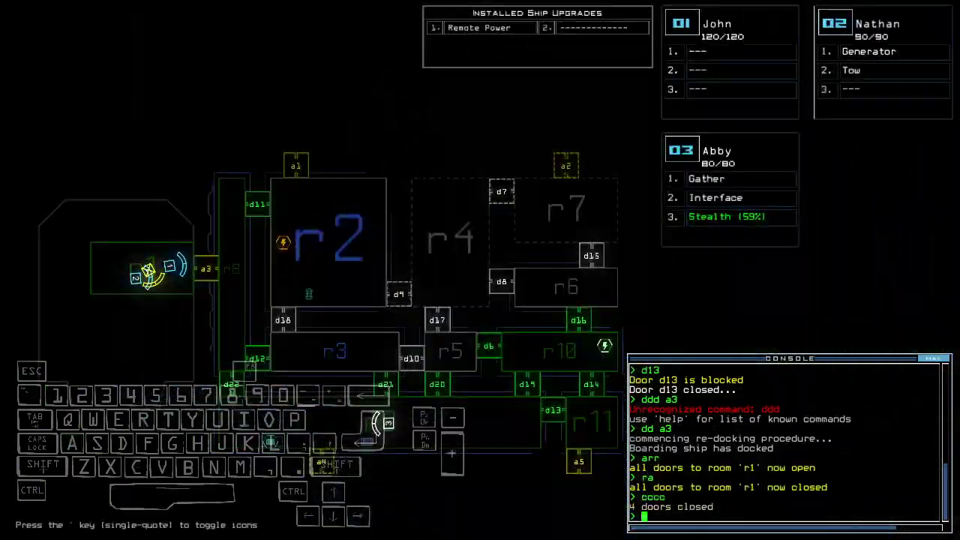
pyautogui.write('3dd a1')
pyautogui.press('Return')
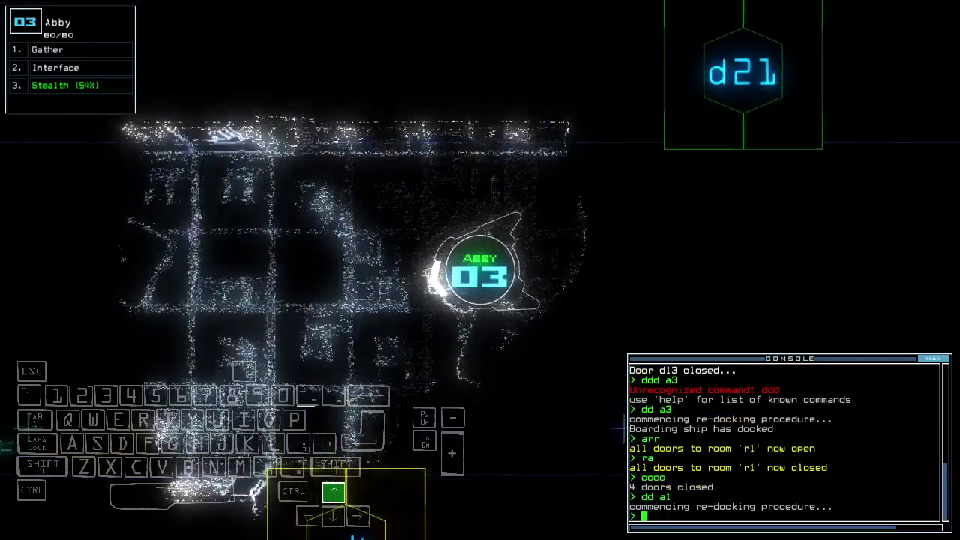
pyautogui.write('st rv')
pyautogui.press('Return')
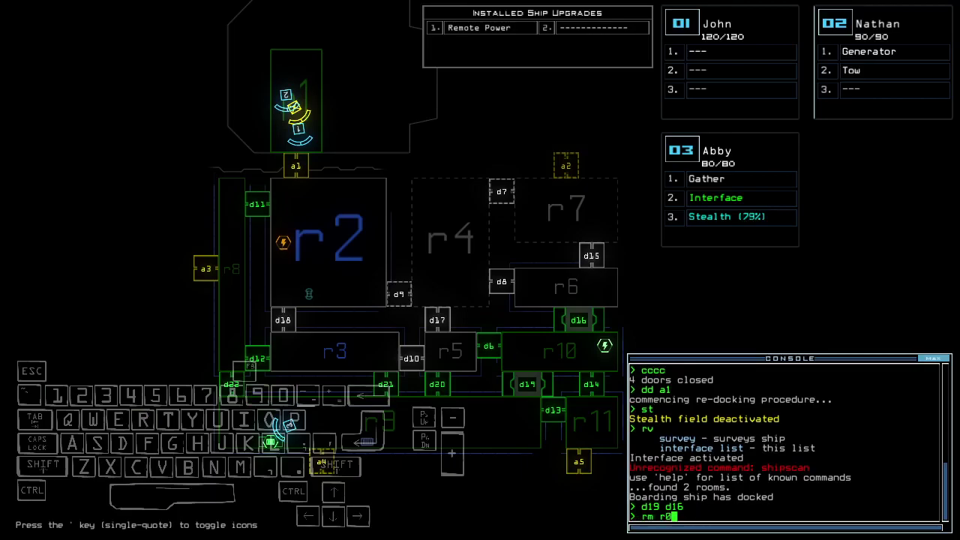
# Step: Cloak Abby through door d20, re-dock at airlock a2, and open door d17
pyautogui.press('Up')
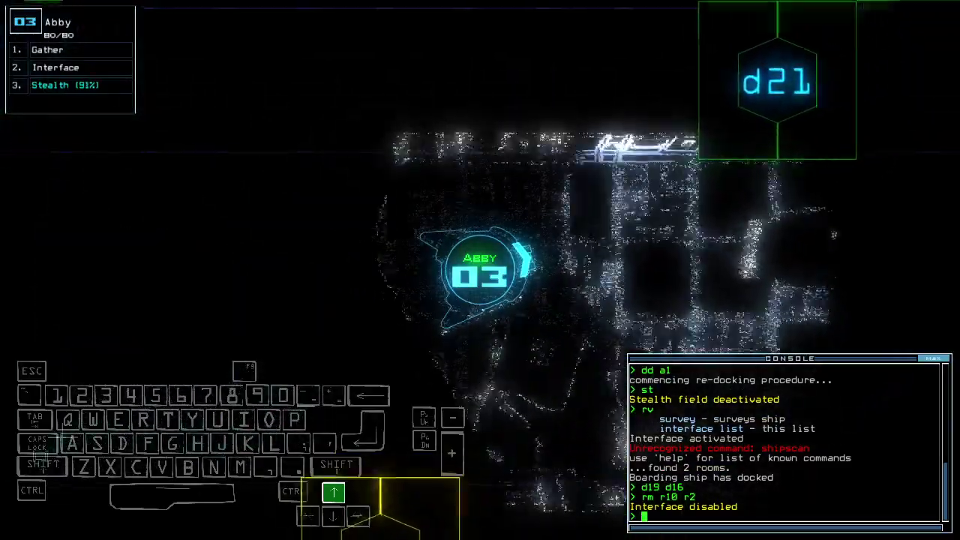
pyautogui.write('st 220')
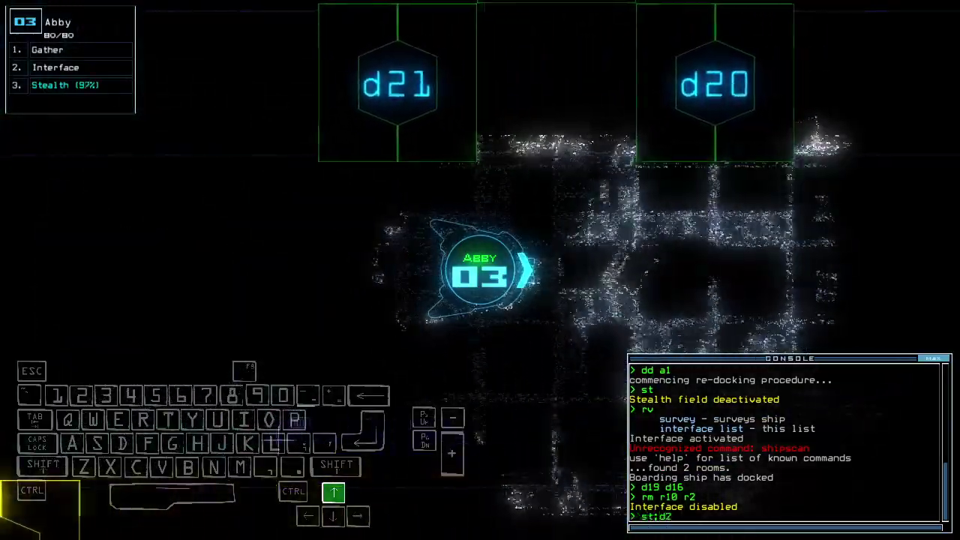
pyautogui.press('Return')
pyautogui.press('Up')
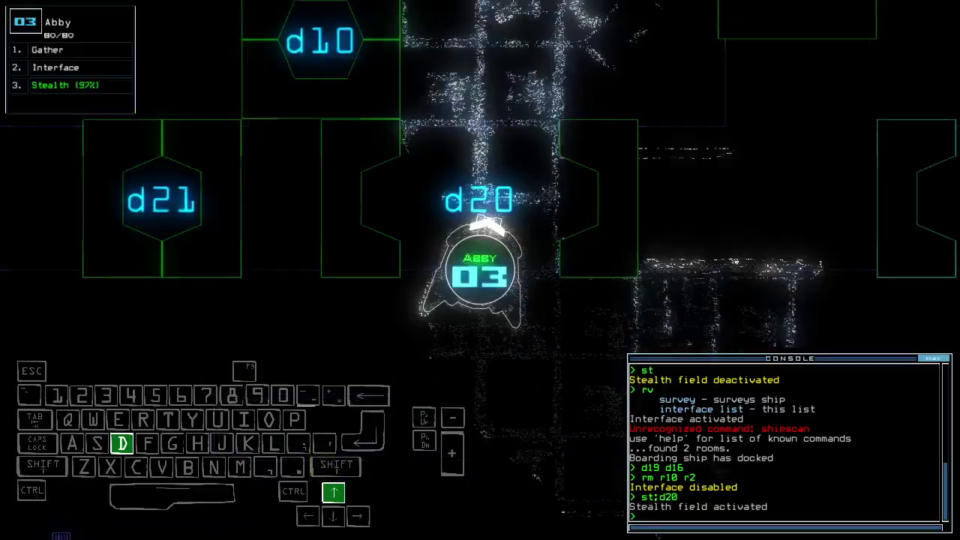
pyautogui.write('dd a2')
pyautogui.press('Return')
pyautogui.press('Left')
pyautogui.write('d17')
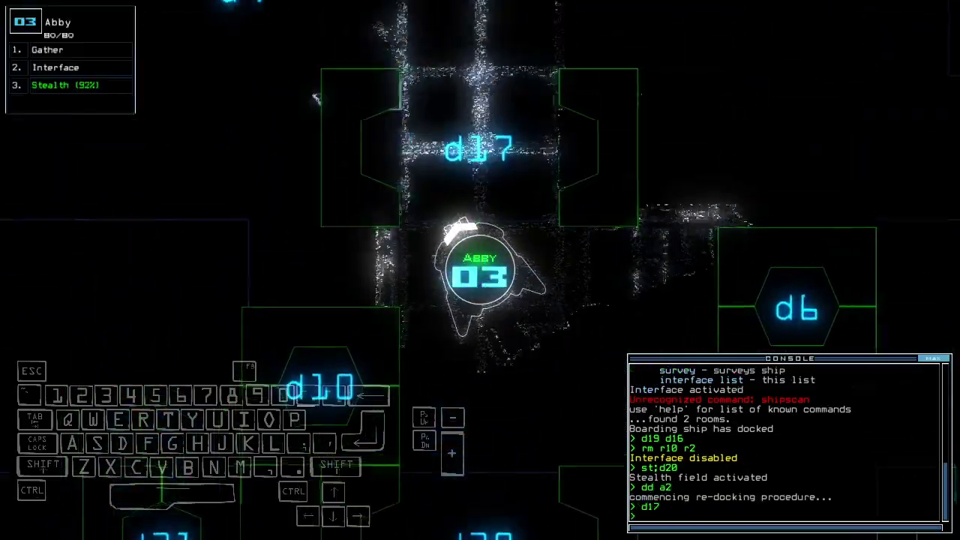
pyautogui.press('Return')
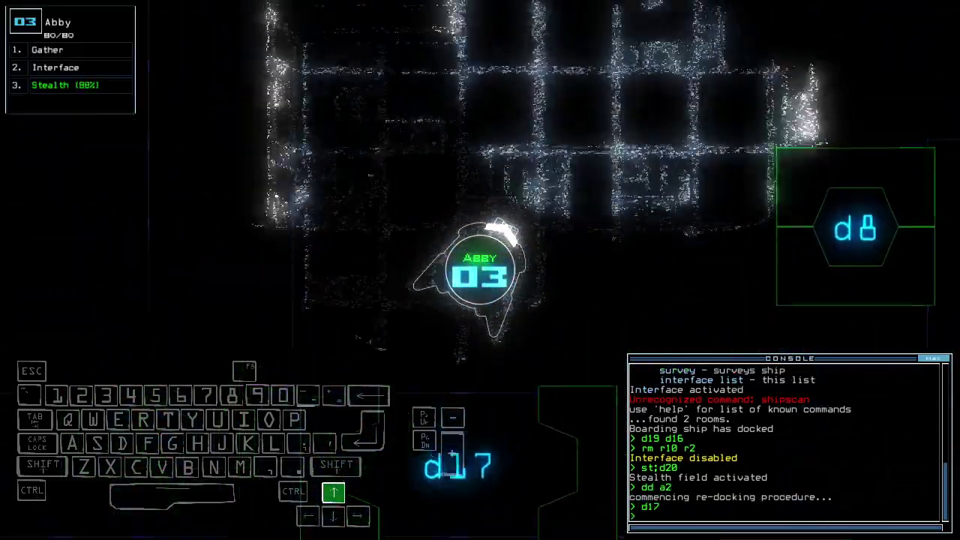
# Step: Move Abby into r7, connect and gather scrap, close the doors, and cloak through d7
pyautogui.press('Right')
pyautogui.press('Left')
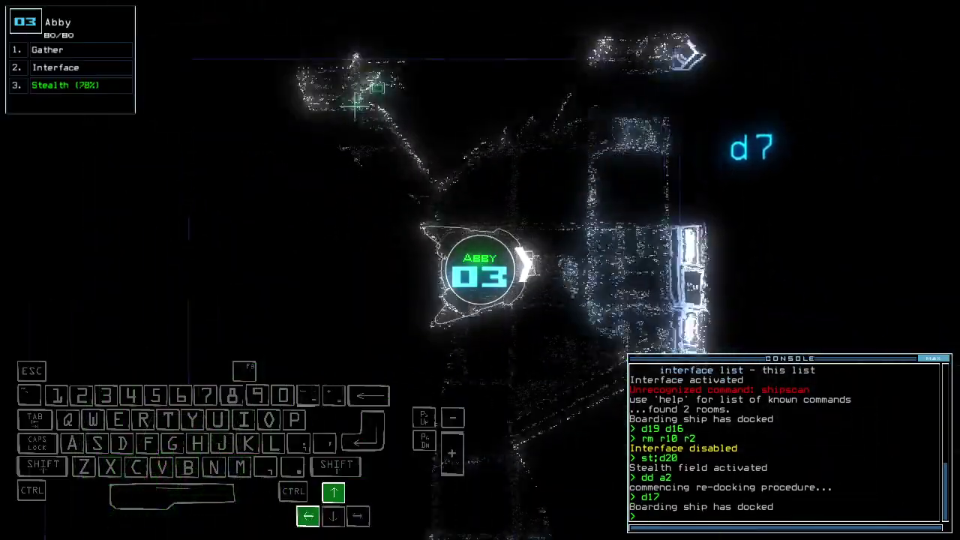
pyautogui.write('dct')
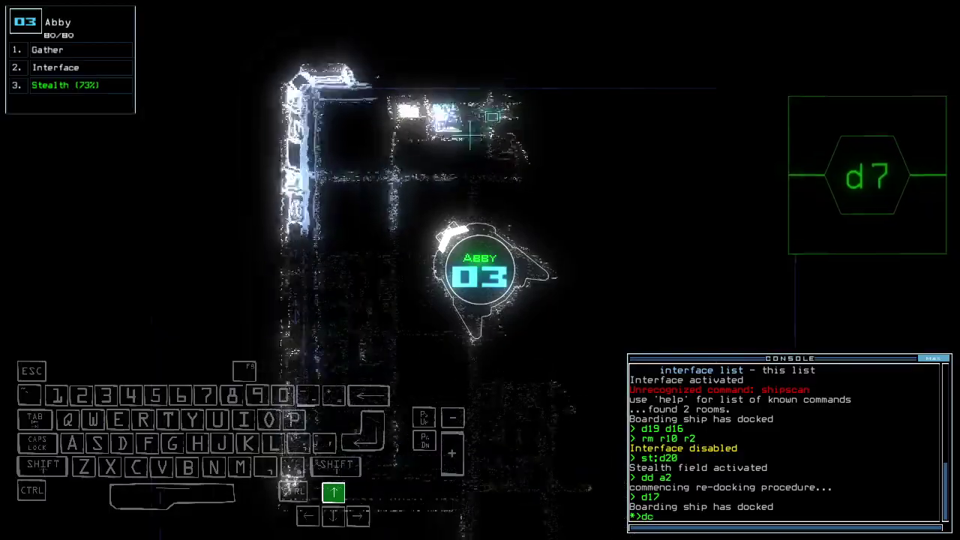
pyautogui.press('Return')
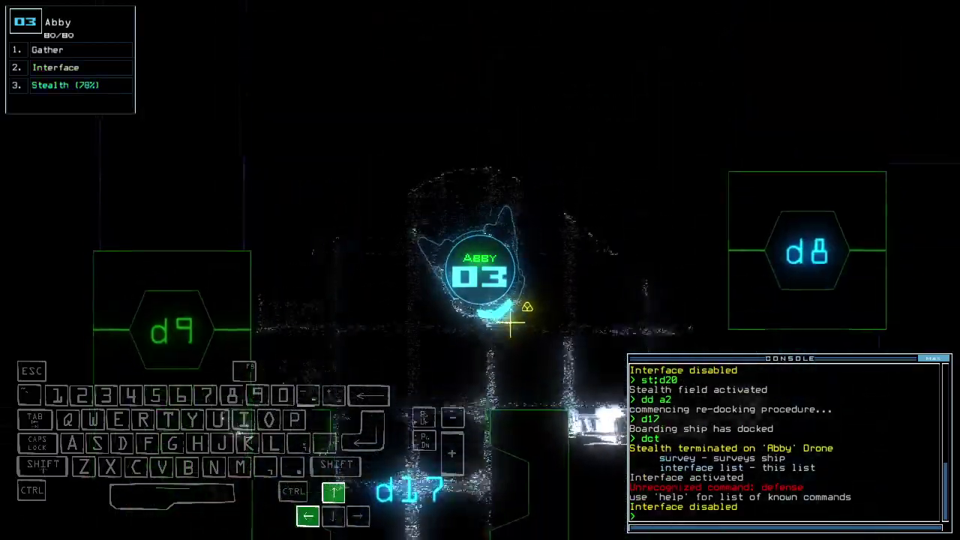
pyautogui.write('g')
pyautogui.press('Return')
pyautogui.write('cccc')
pyautogui.press('Return')
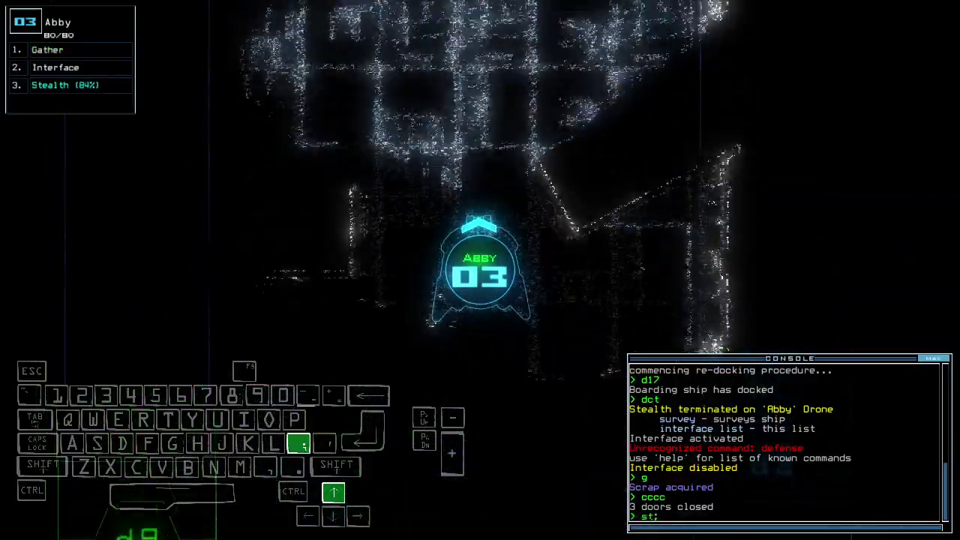
pyautogui.write('d7')
pyautogui.press('Return')
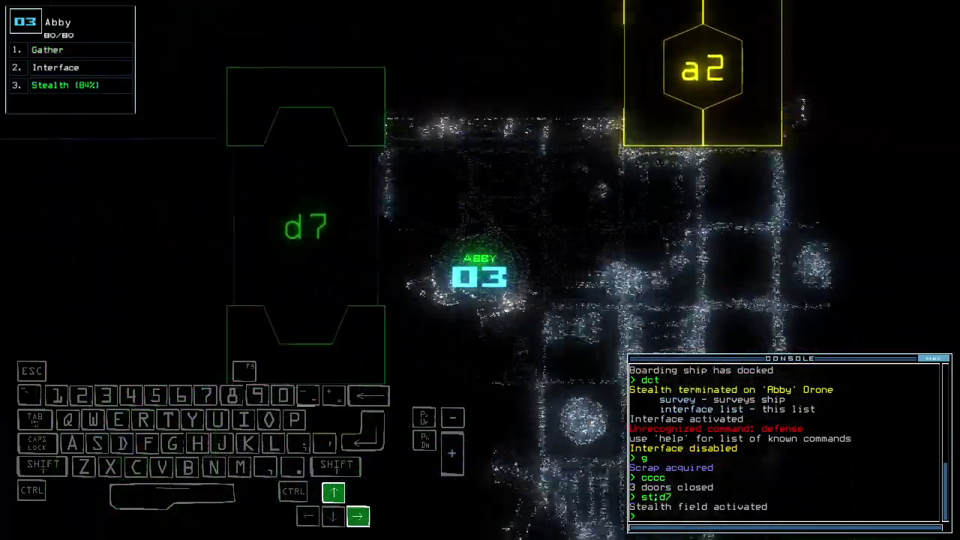
pyautogui.press('Left')
pyautogui.write('r')
# Step: Recall the drones with 'back', tow the salvage, and drive Abby to the airlock
pyautogui.press('Return')
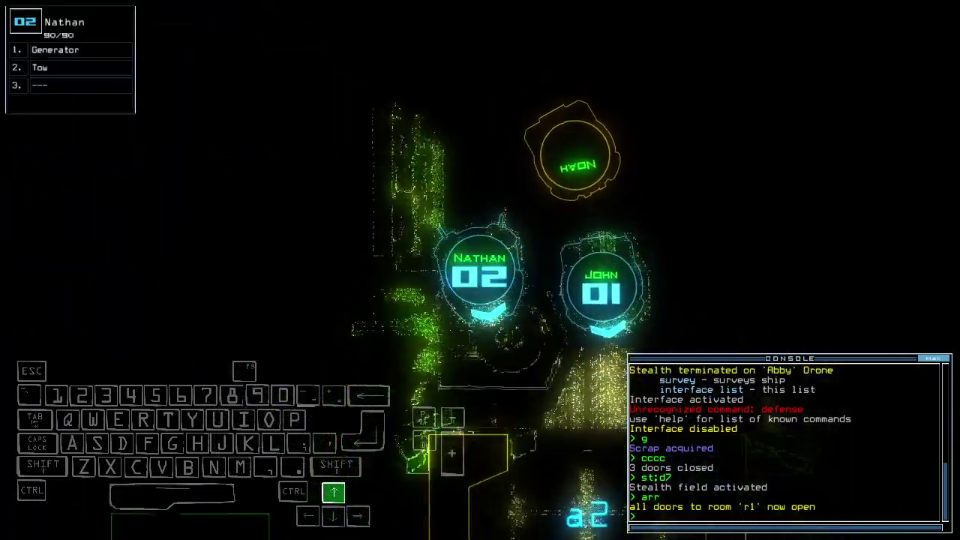
pyautogui.press('Return')
pyautogui.write('back')
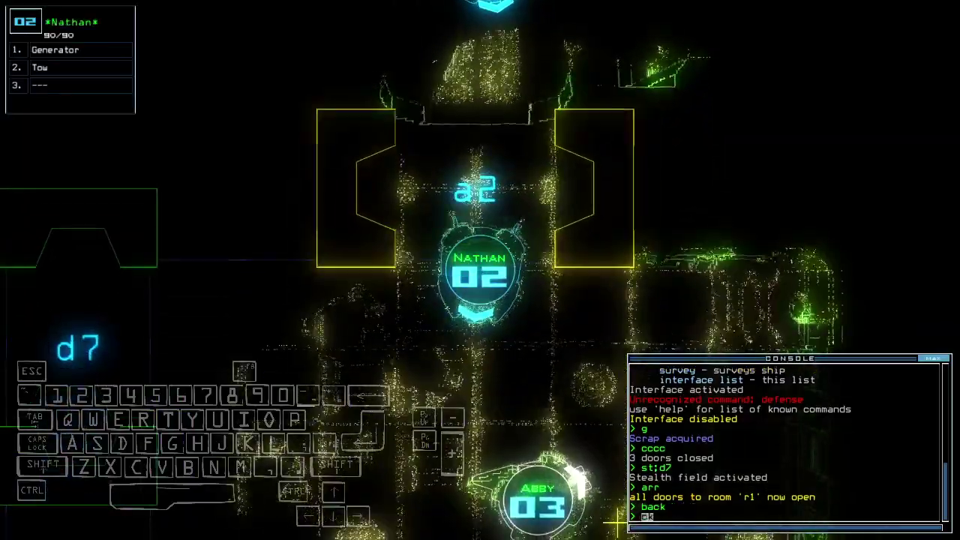
pyautogui.write('3')
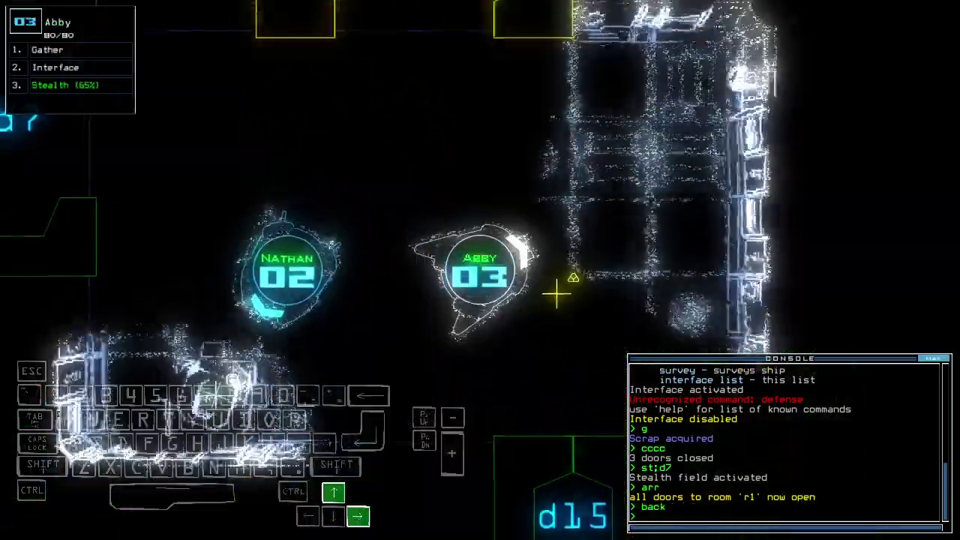
pyautogui.write('g')
pyautogui.press('Return')
pyautogui.press('Up')
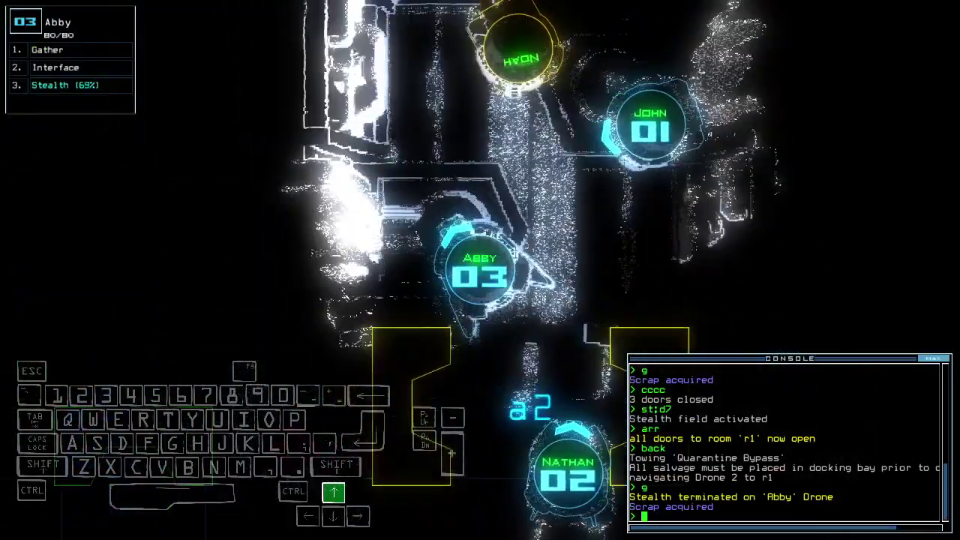
# Step: Leave with 'out', ending the mission with 10 scrap and a daily score of 810
pyautogui.press('Tab')
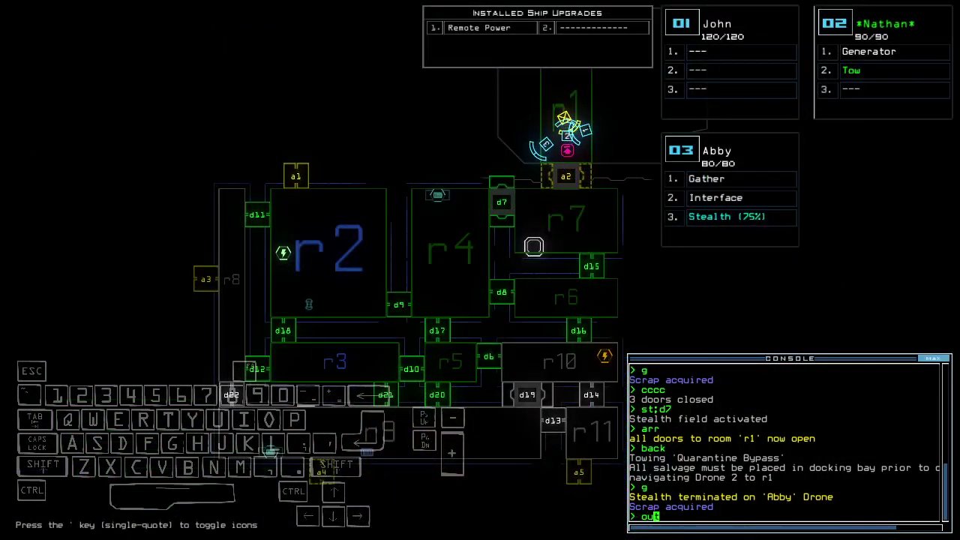
pyautogui.press('Right')
pyautogui.press('Return')
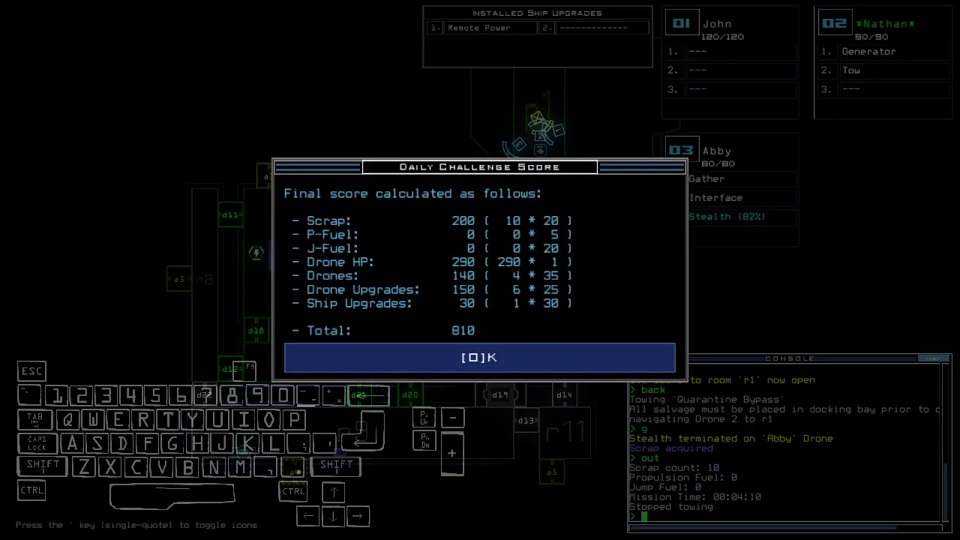
# Step: Dismiss the score summary, check the friends board, then show Mustika21 ranked 7th globally with 810
pyautogui.press('Return')
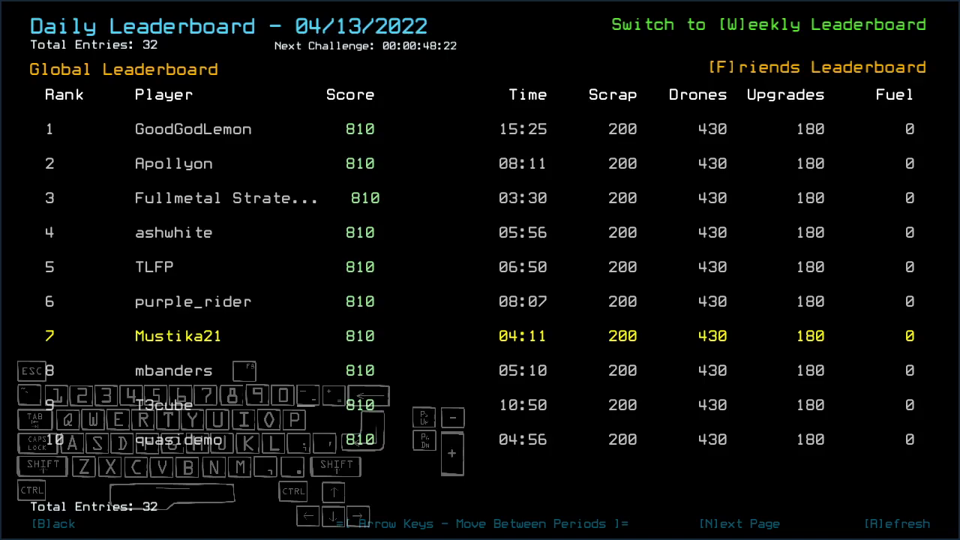
pyautogui.press('f')
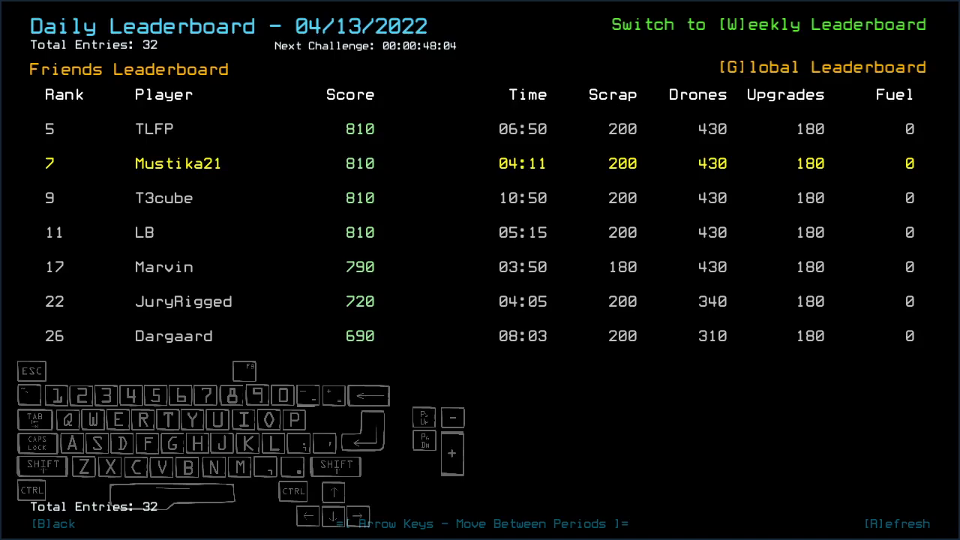
pyautogui.press('g')
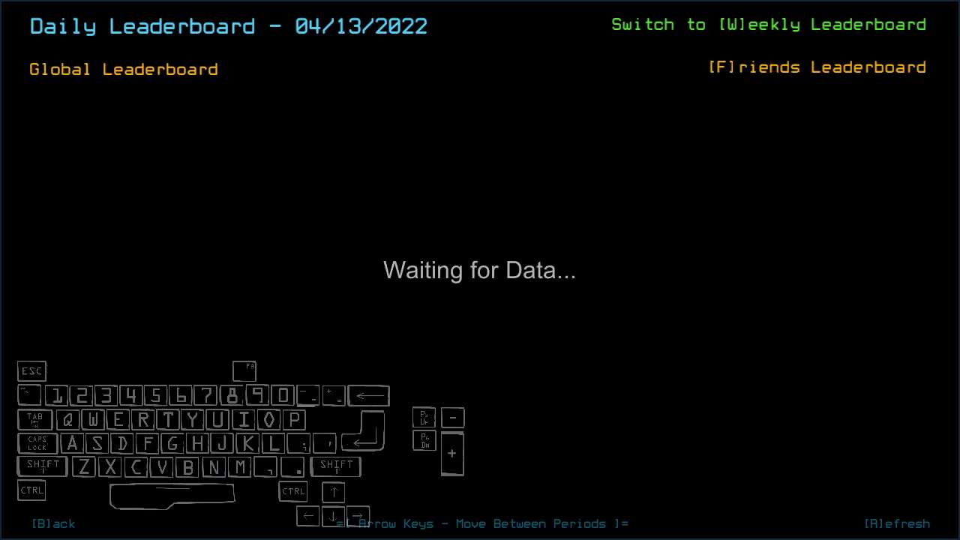
pyautogui.press('l')
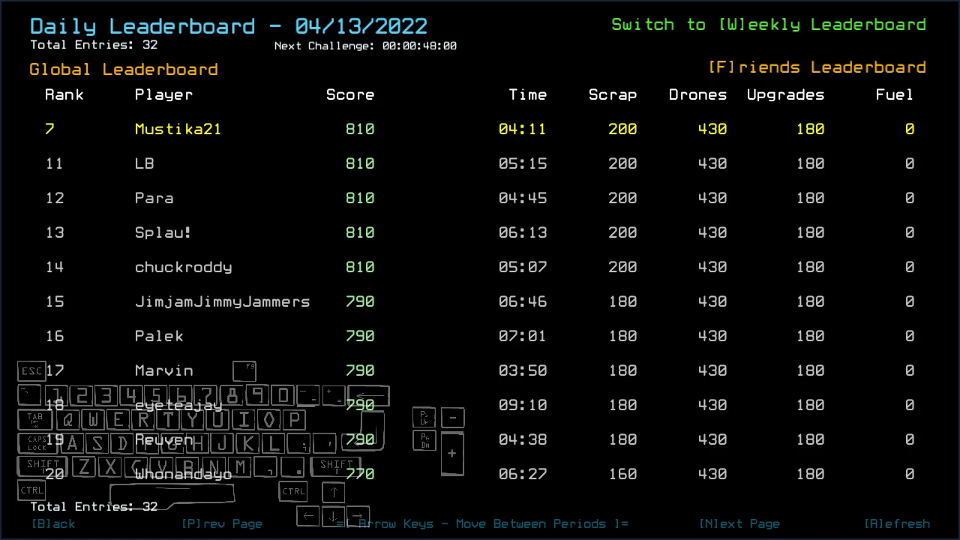